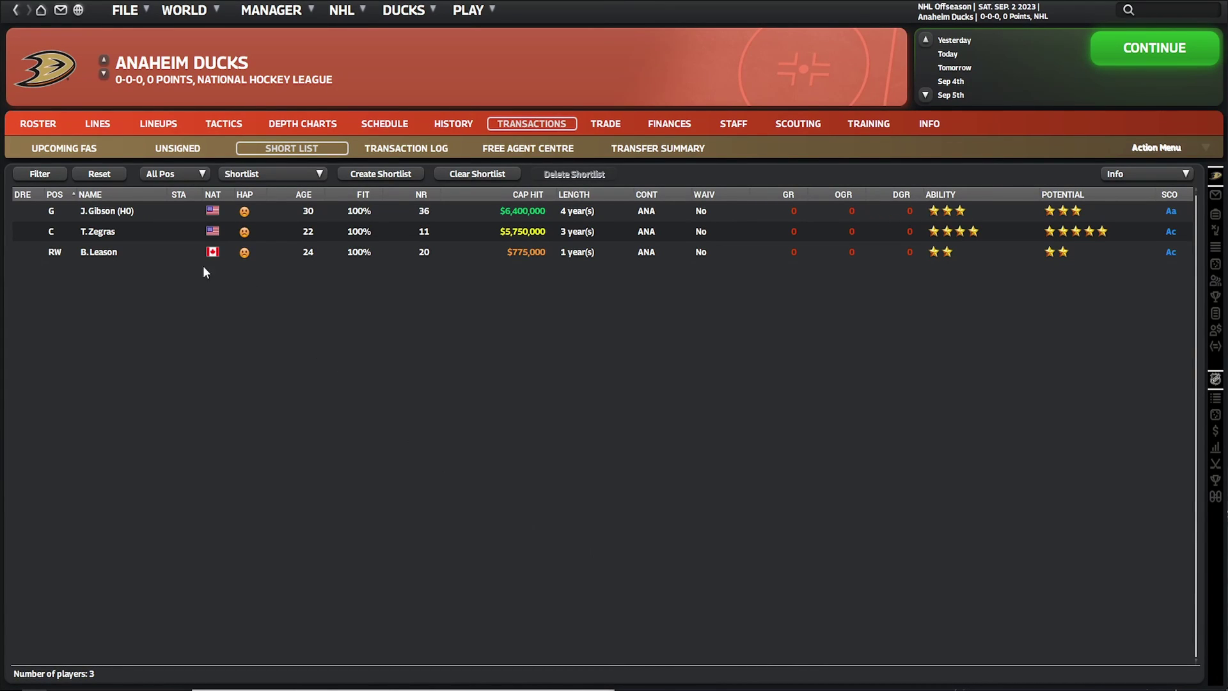
Step: Open Trevor Zegras's player profile from the Anaheim Ducks shortlist
click(105, 229)
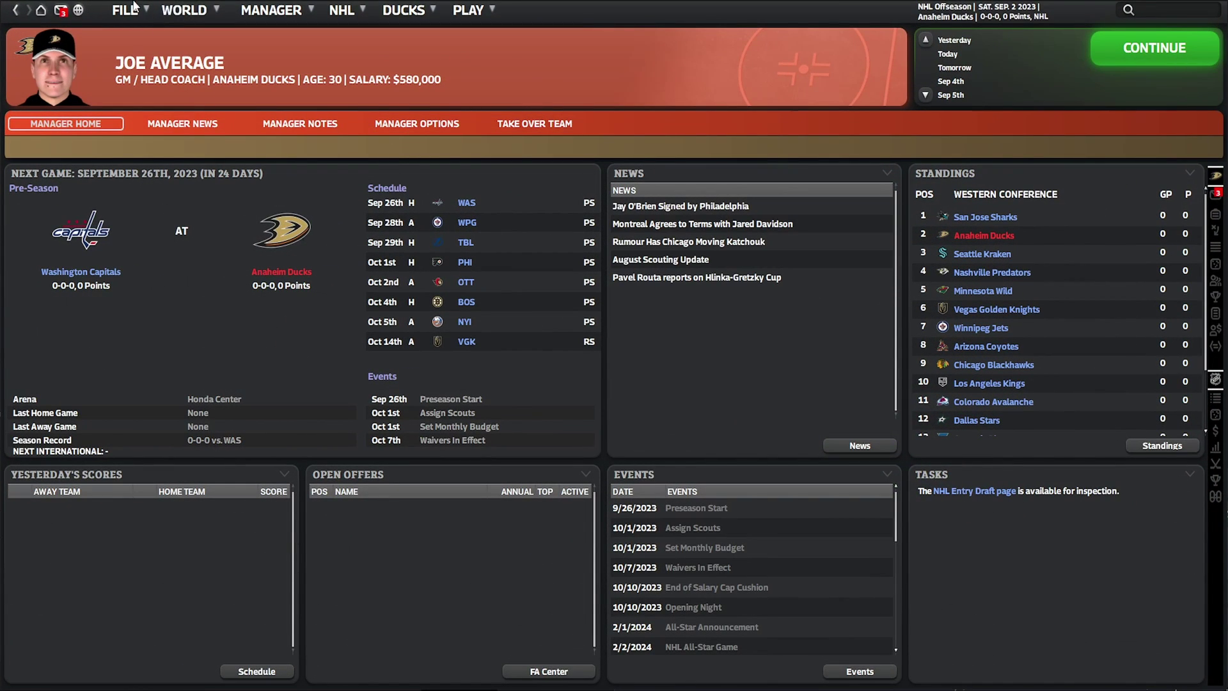
Step: Open the game's setup options and check the FaceGen picture and global directory loading settings
click(126, 10)
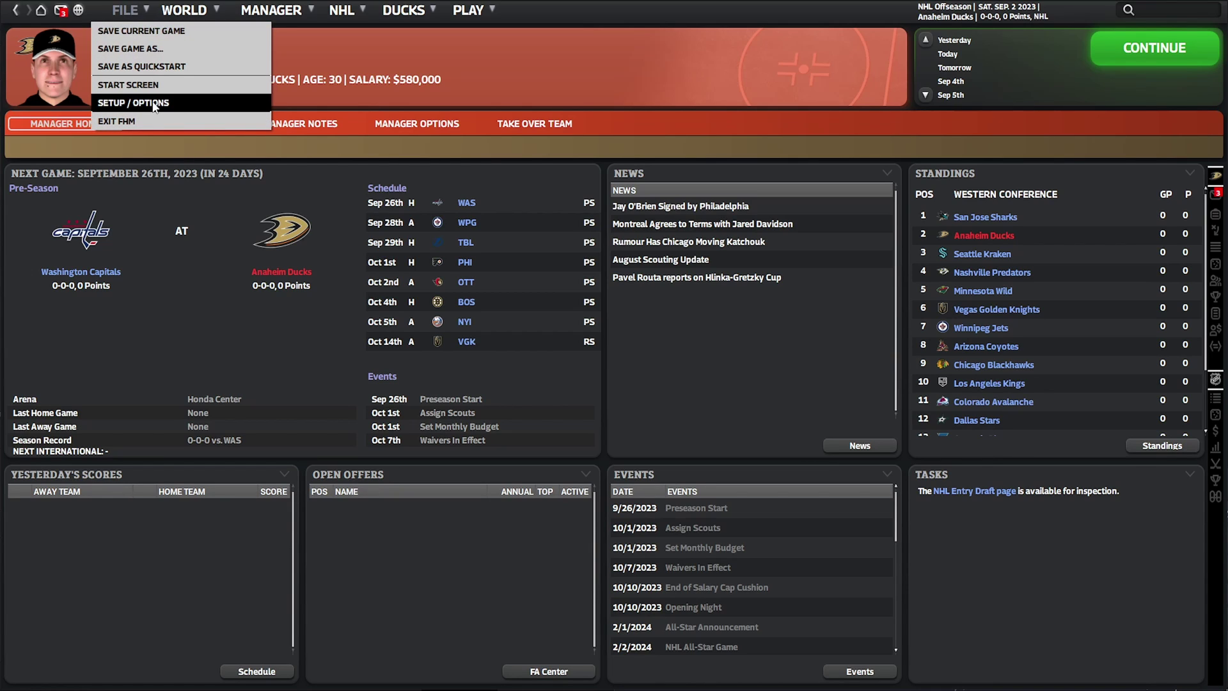
click(151, 104)
click(176, 124)
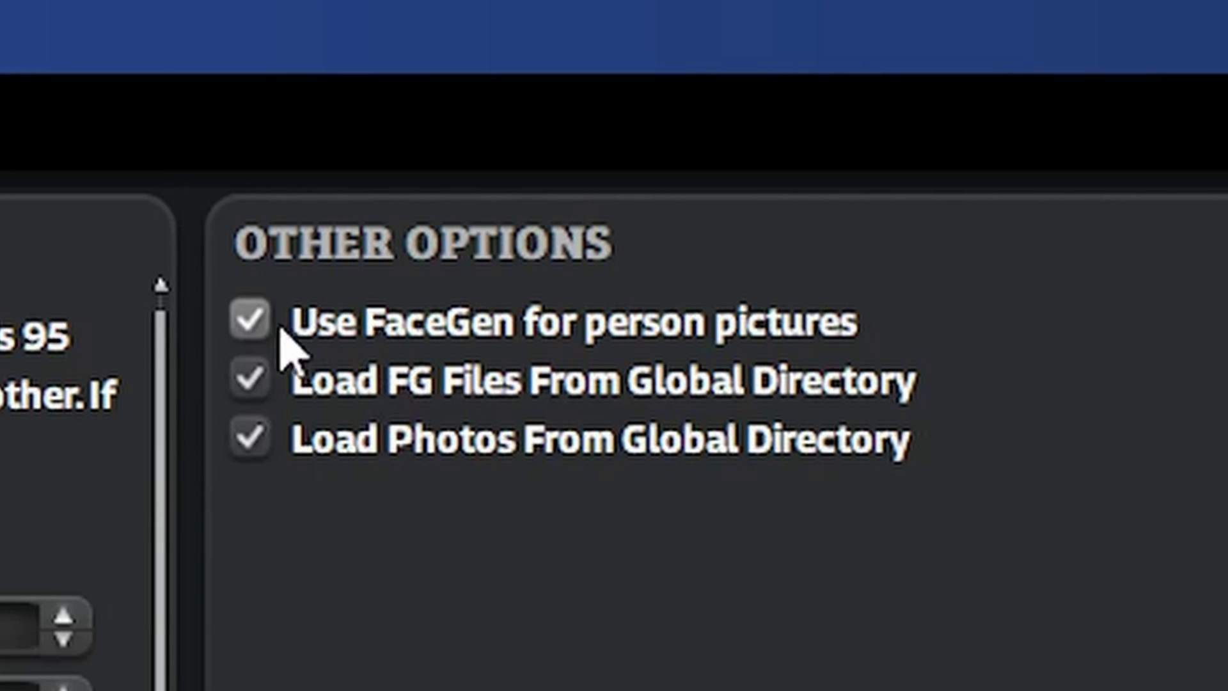
mouse_move(253, 348)
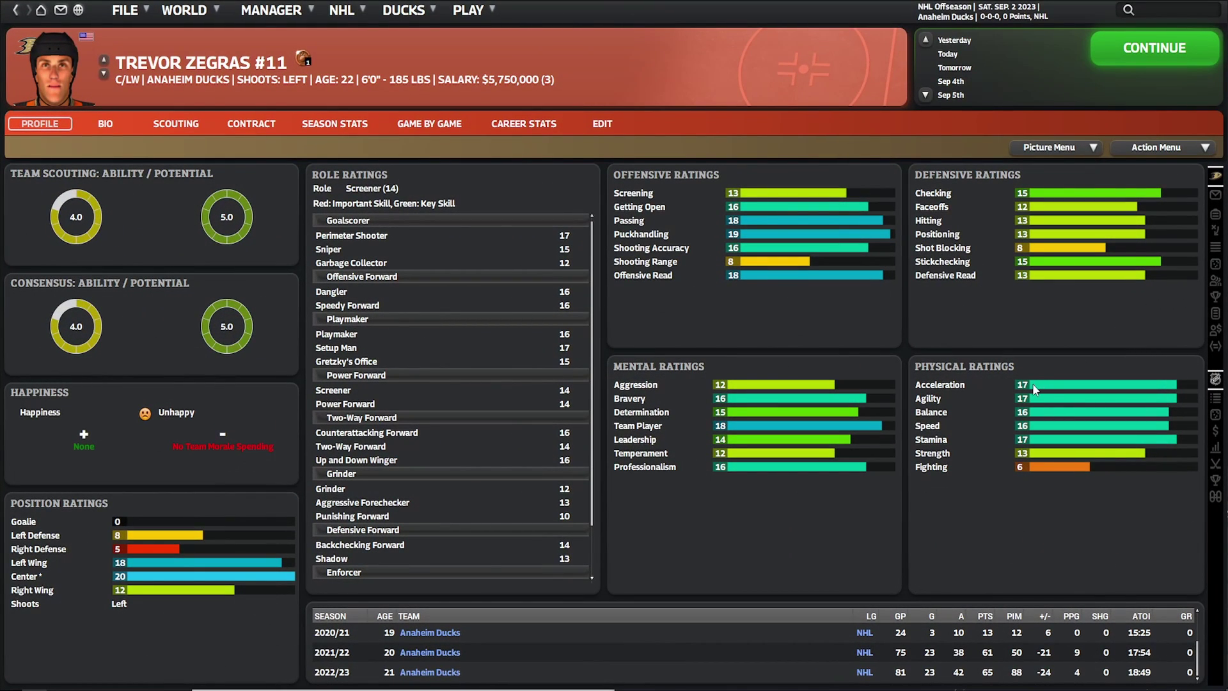
Step: Step through the player profiles after Trevor Zegras to compare their pictures
click(102, 75)
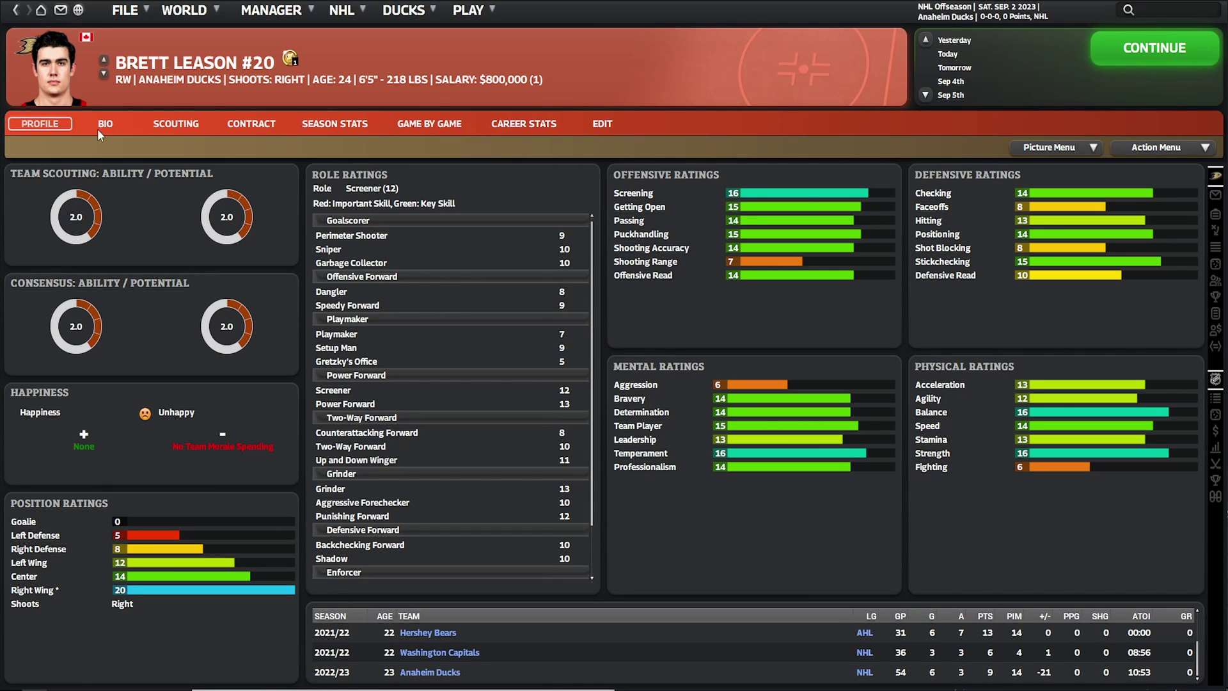
click(102, 75)
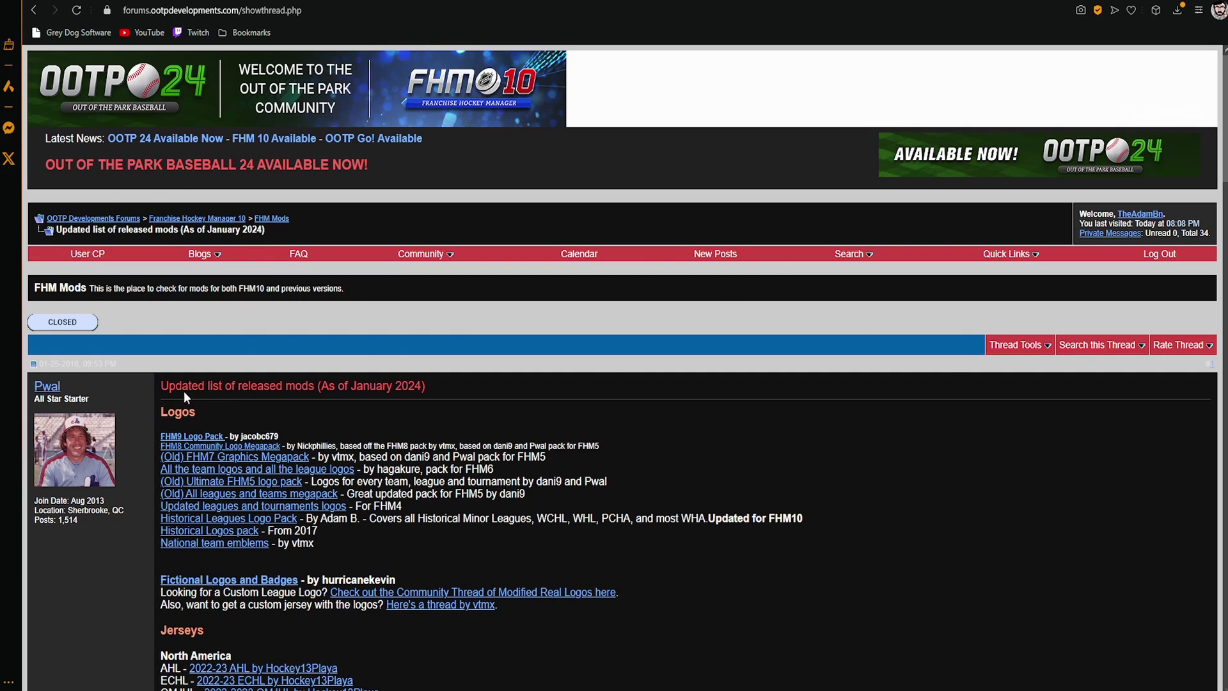
Step: Browse the "Updated list of released mods (As of January 2024)" thread in the web browser, from Logos to the Face-Gen section
drag(433, 385, 167, 387)
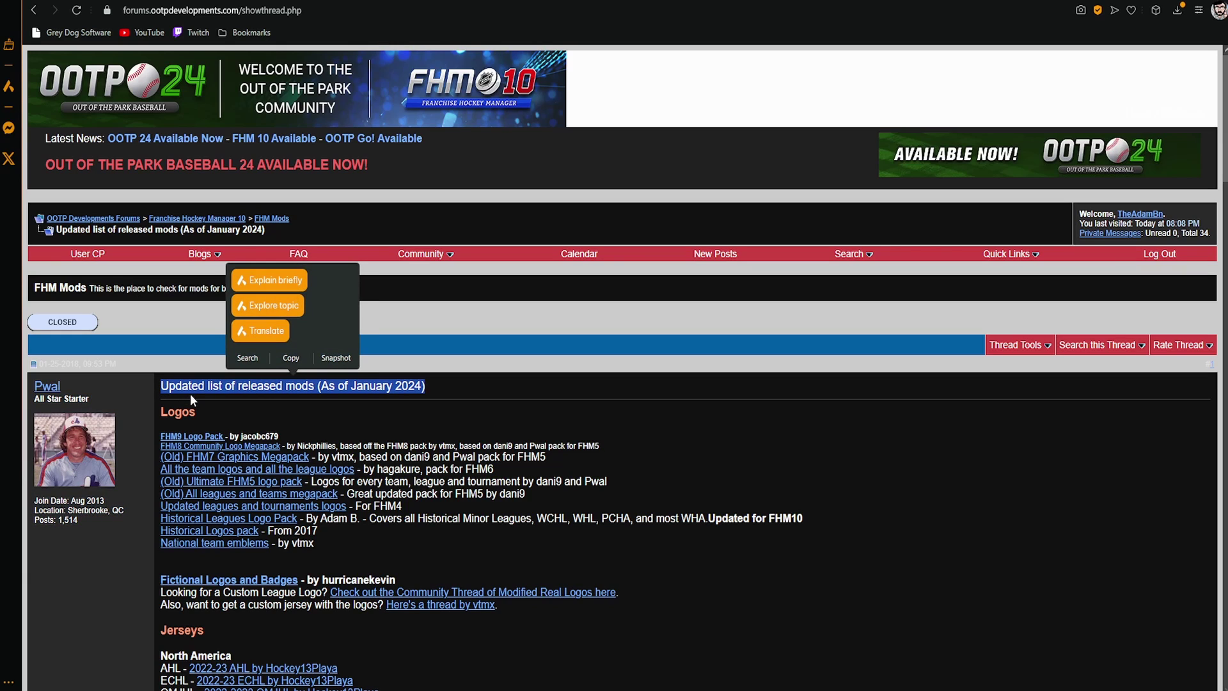
click(494, 409)
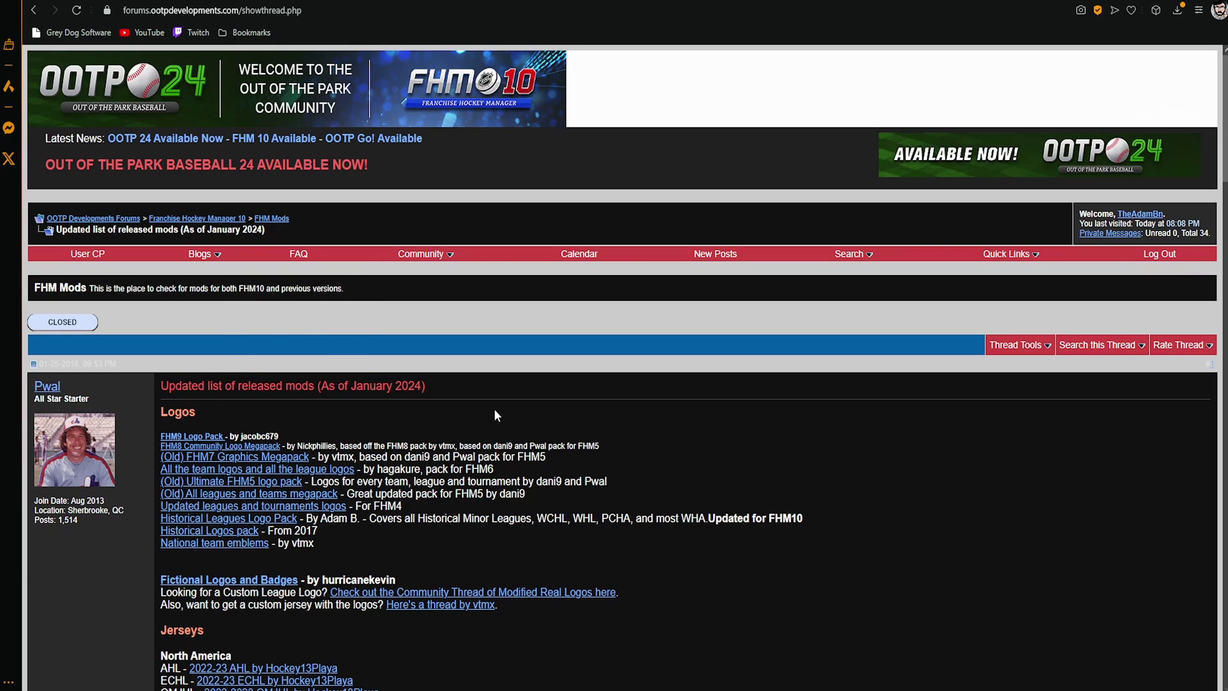
scroll(524, 427, down, 9)
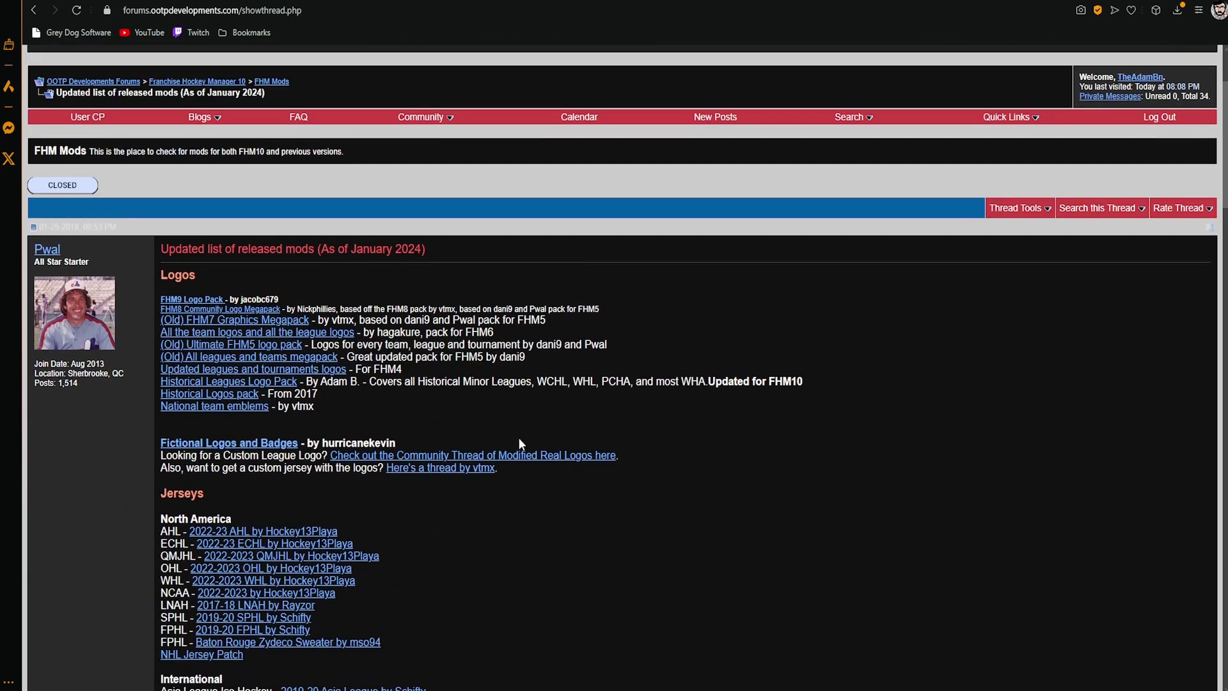
scroll(516, 450, down, 14)
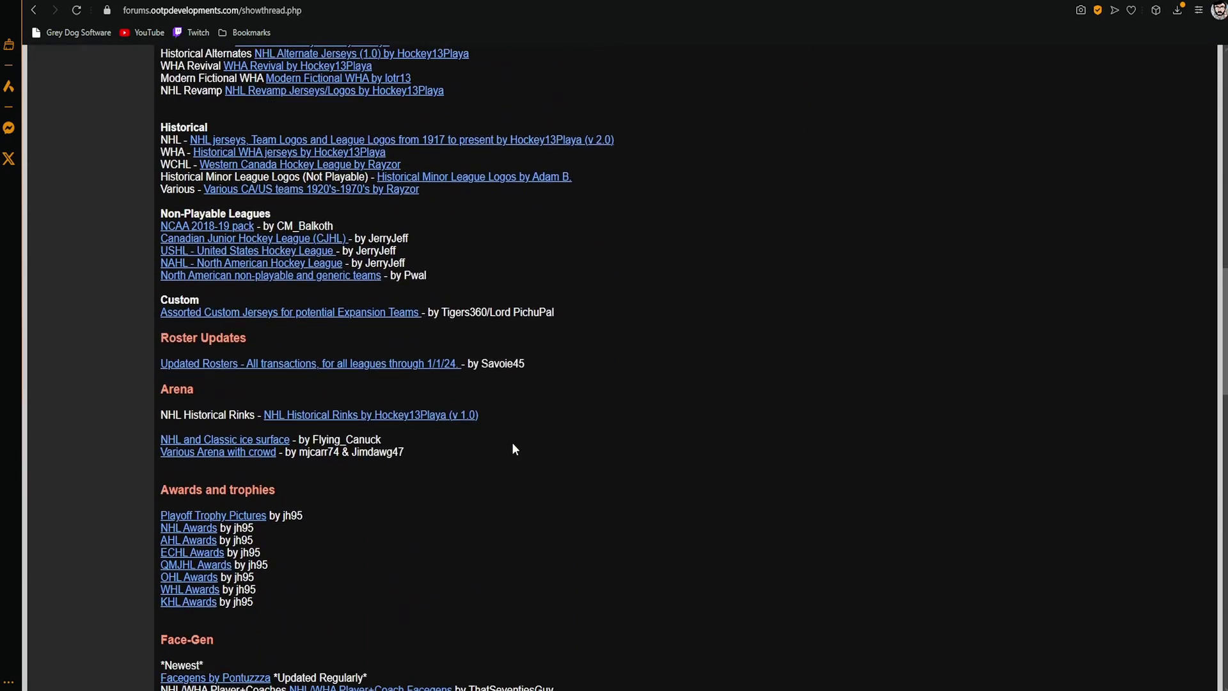
scroll(515, 449, down, 8)
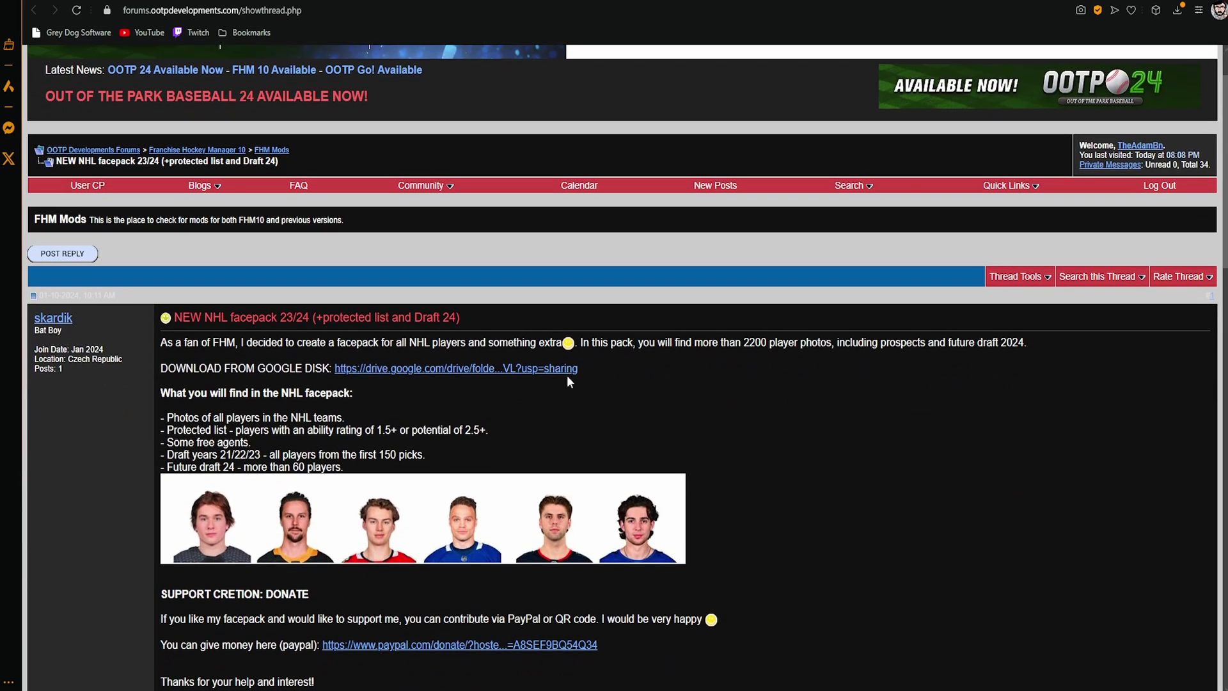
Step: Follow the Google Drive link in the NHL facepack 23/24 thread and download NHL facepack 23-24.zip
click(512, 370)
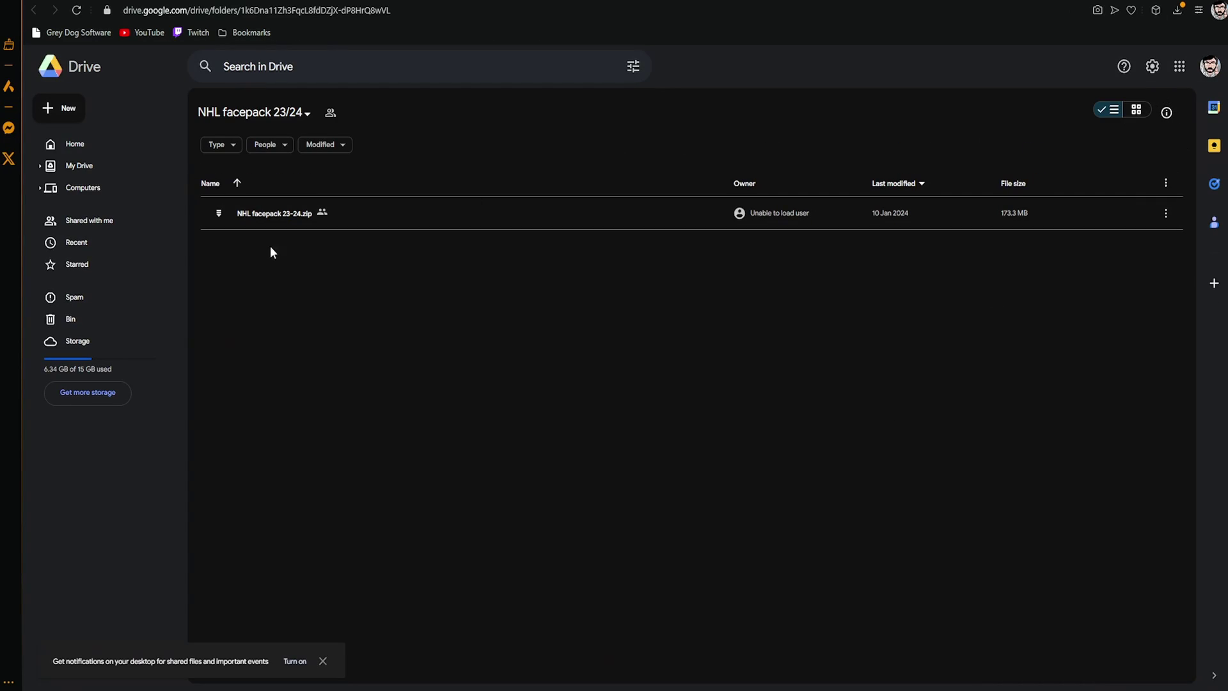
mouse_move(302, 214)
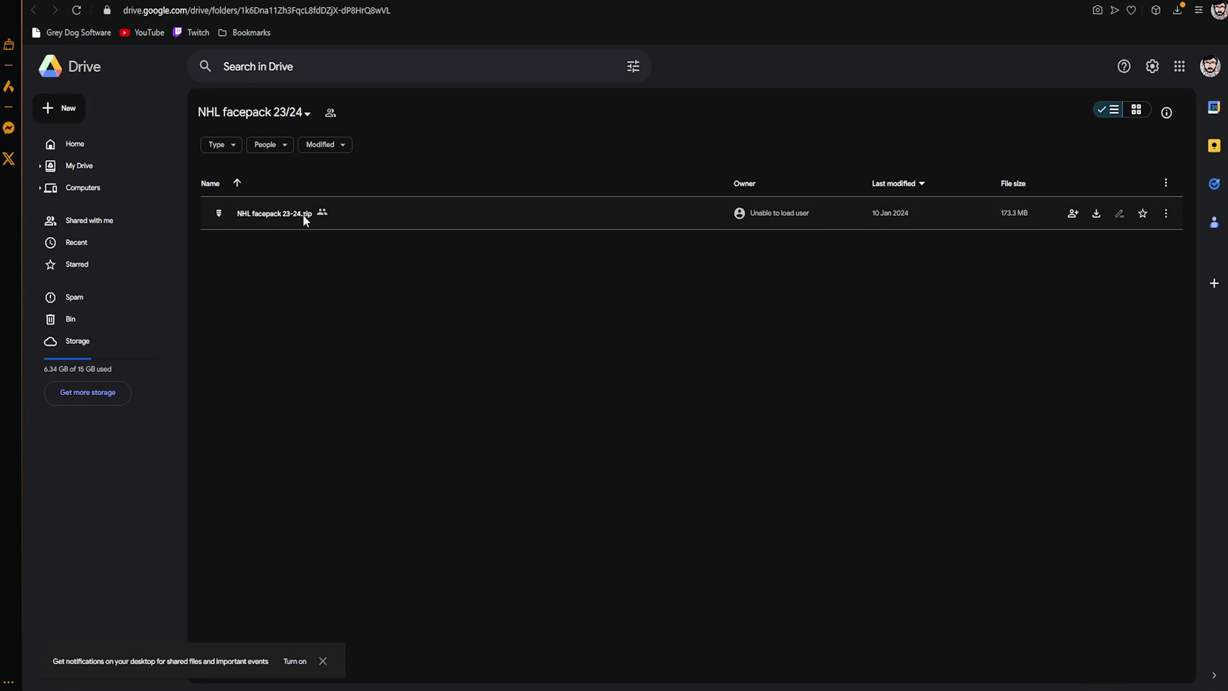
click(1097, 214)
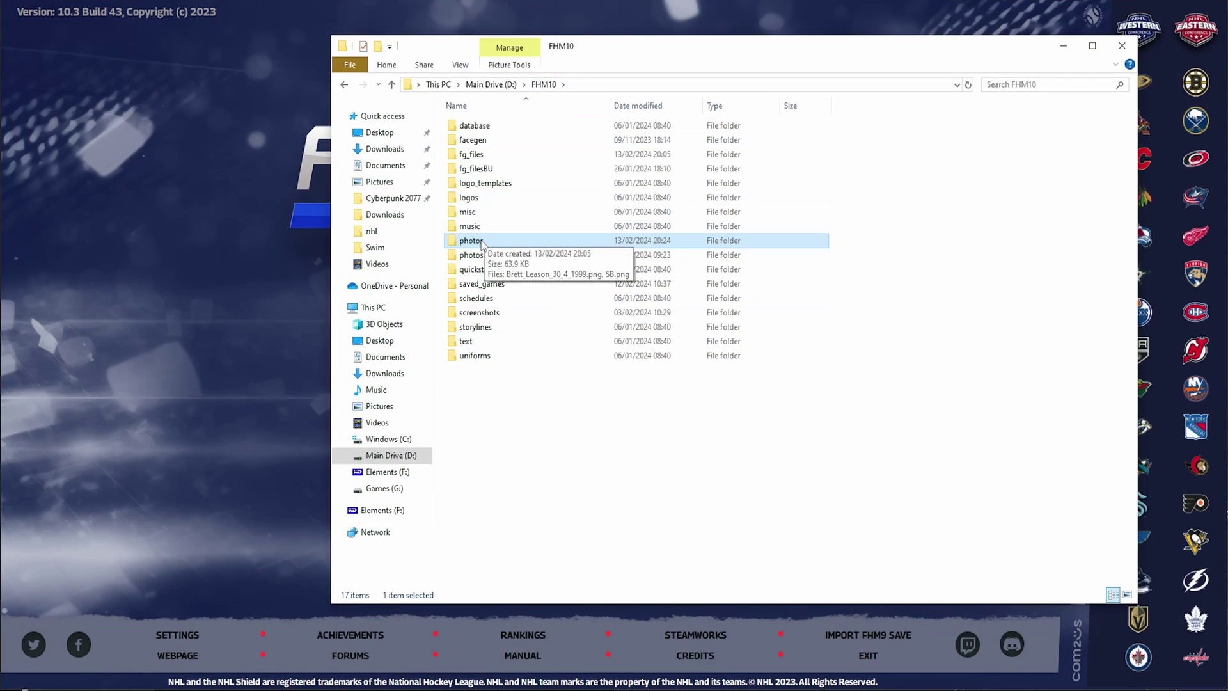
Step: Copy Trevor Zegras's home PNG photo from the NHL facepack 23-24 archive into the FHM10 photos folder
double_click(473, 241)
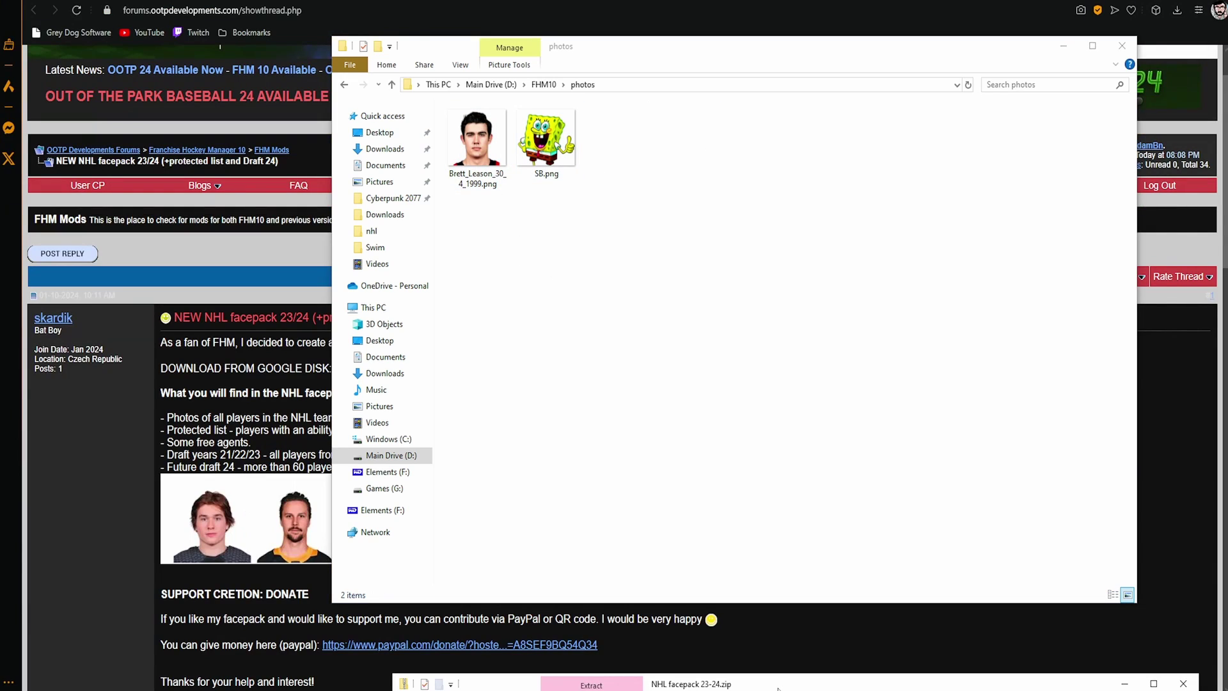
drag(782, 686, 931, 149)
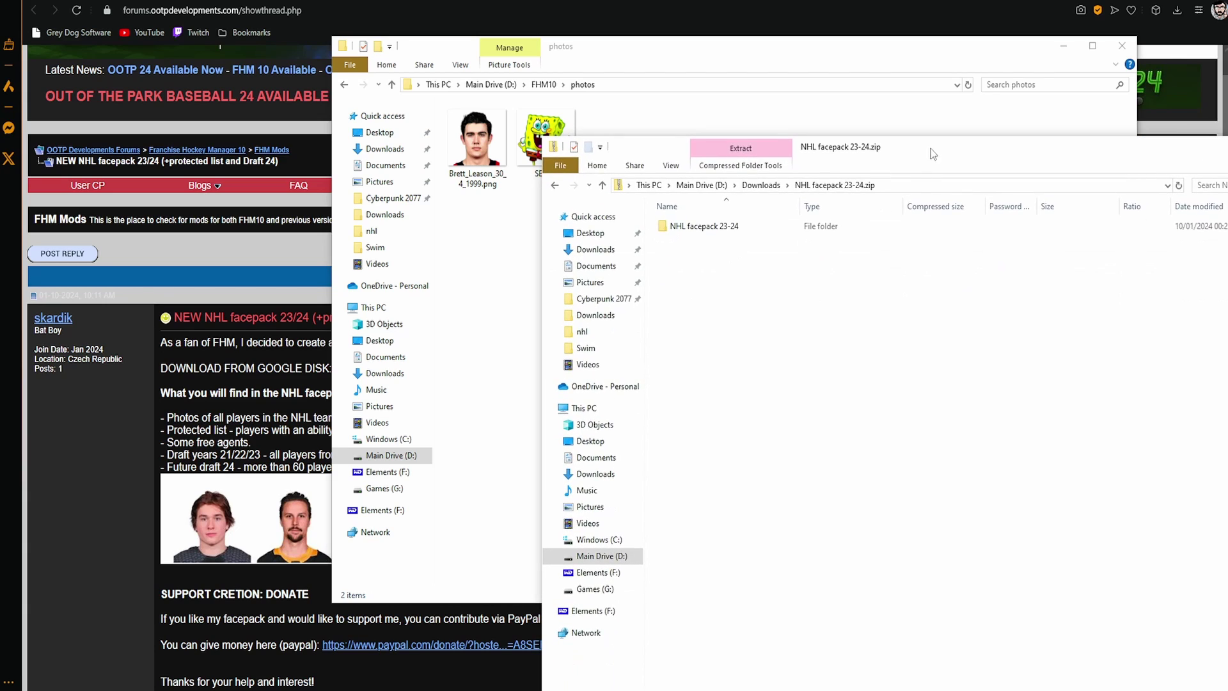
double_click(697, 227)
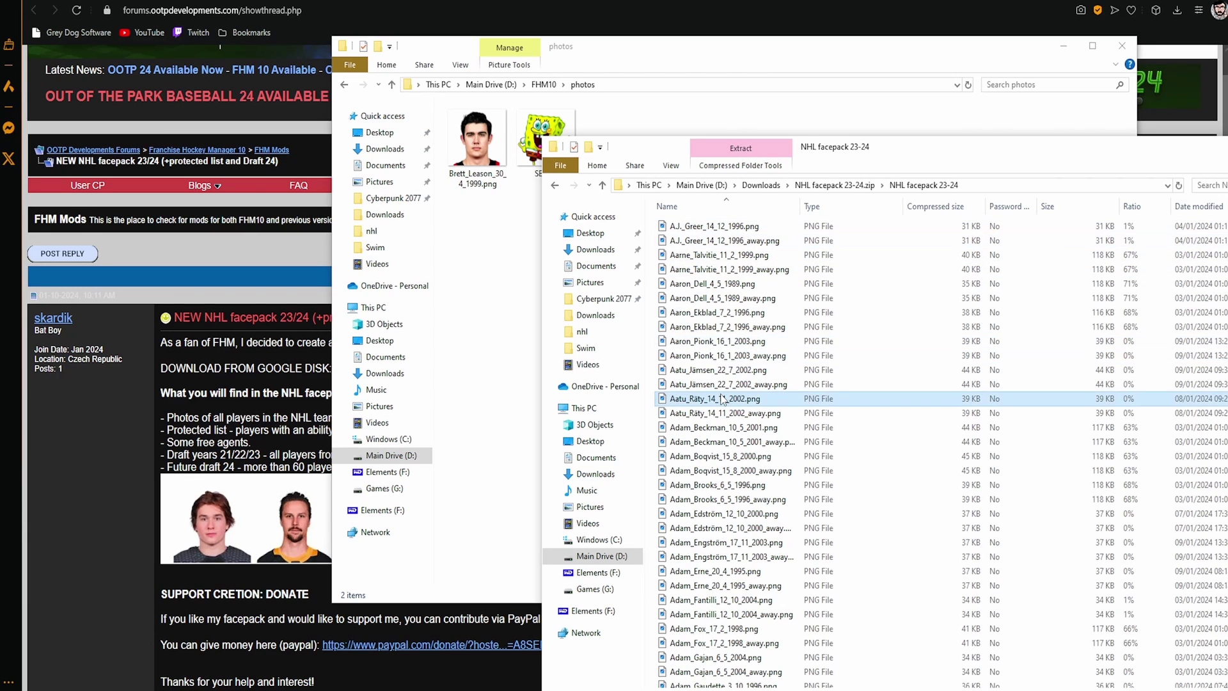
text(yaroslavtrevor)
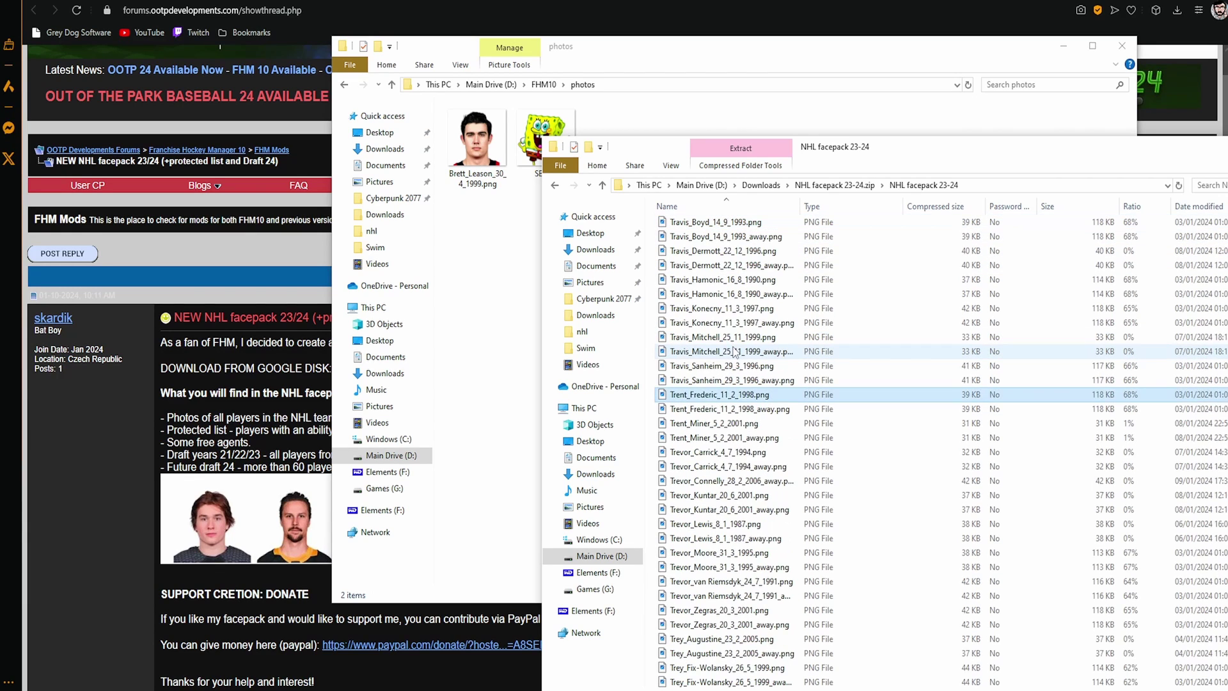
scroll(739, 470, down, 2)
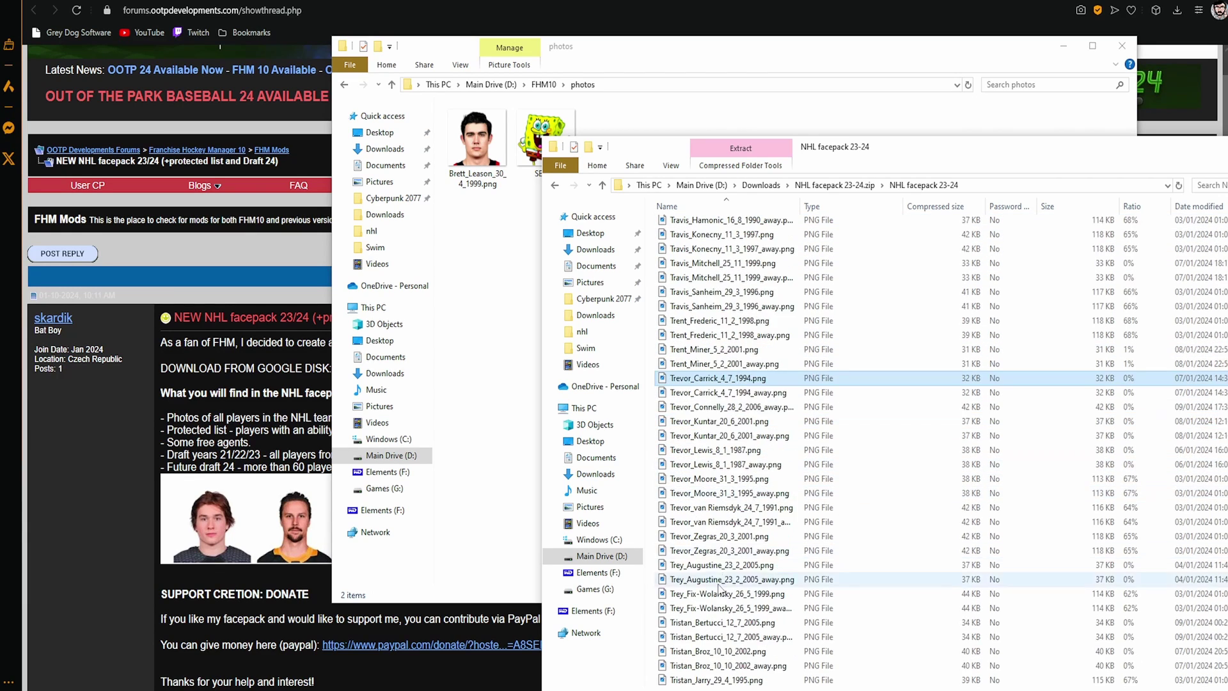
drag(726, 538, 620, 348)
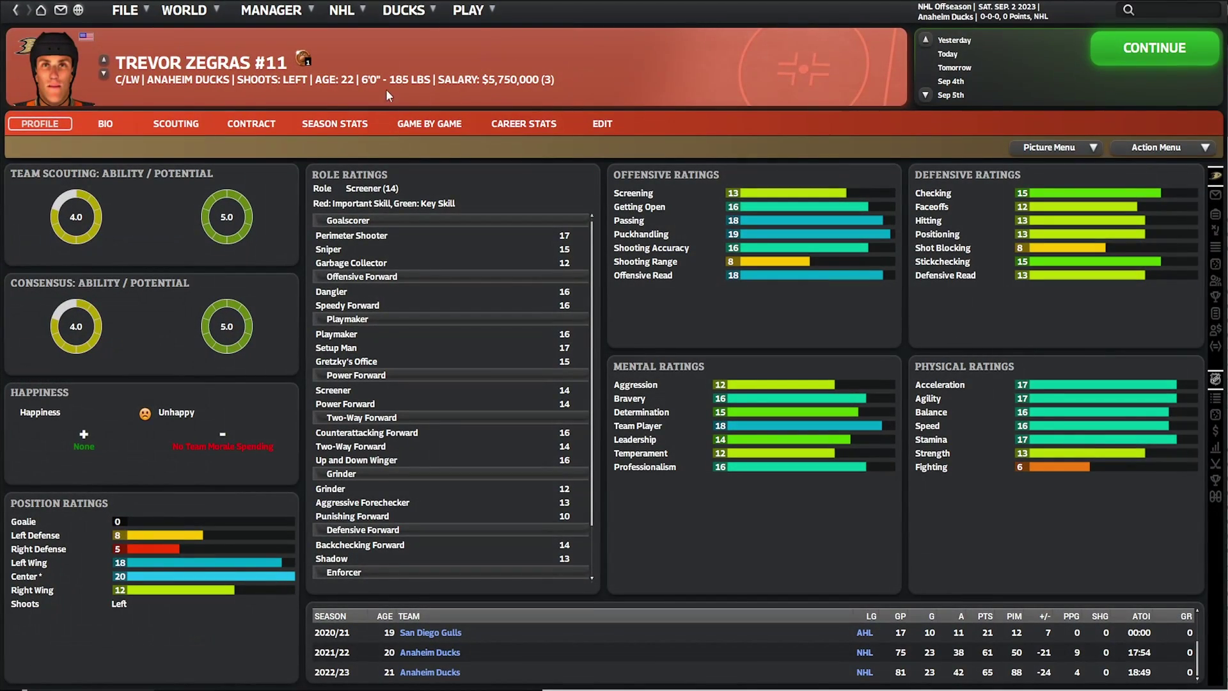
click(1048, 146)
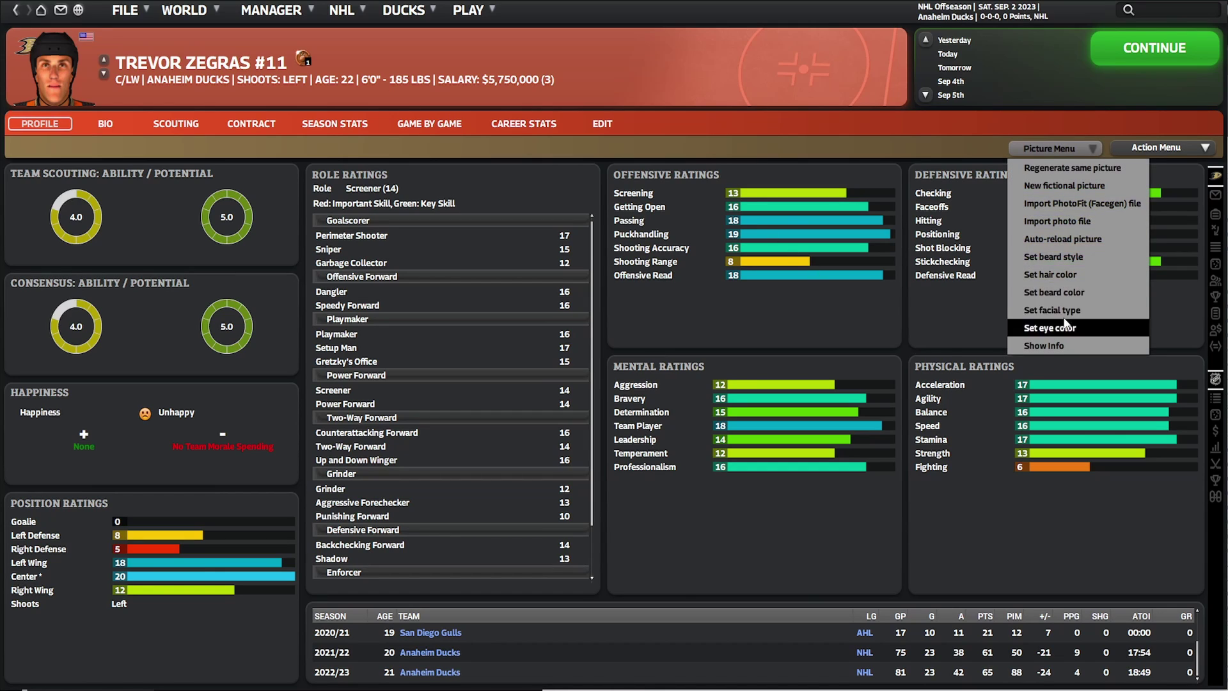
click(1077, 239)
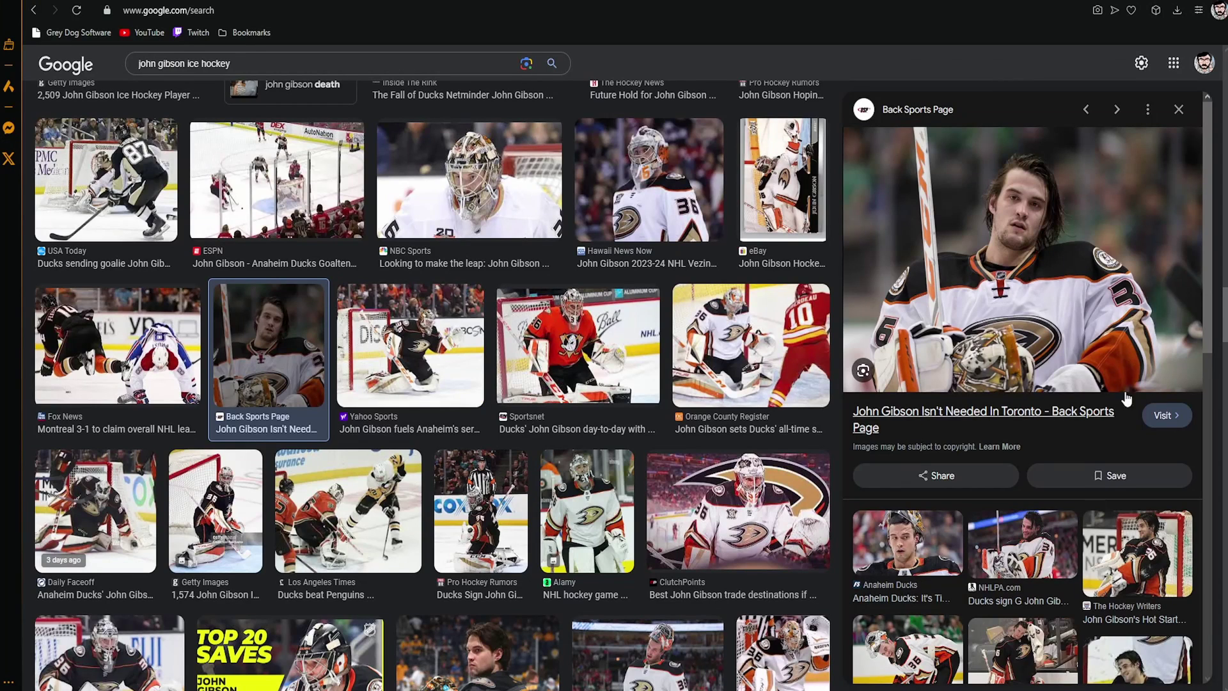
Step: Save the enlarged John Gibson photo from the Google image results as John-Gibson-2.jpg in the nhl folder
right_click(1006, 306)
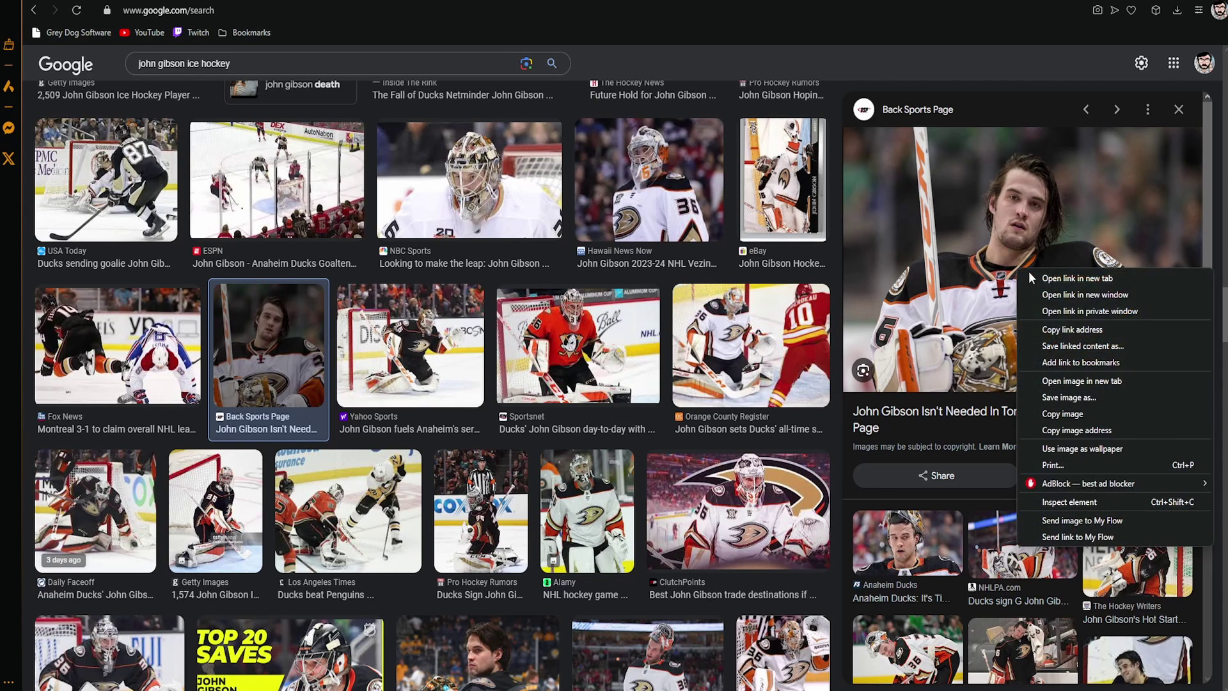
click(1077, 404)
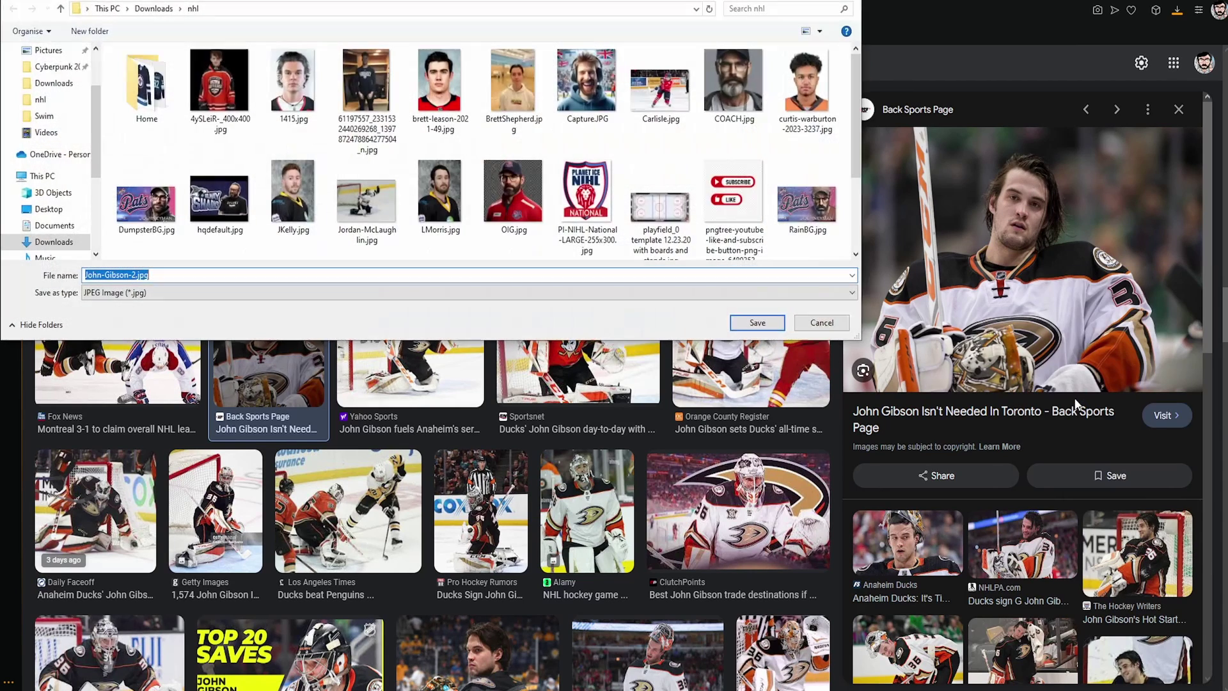
key(Return)
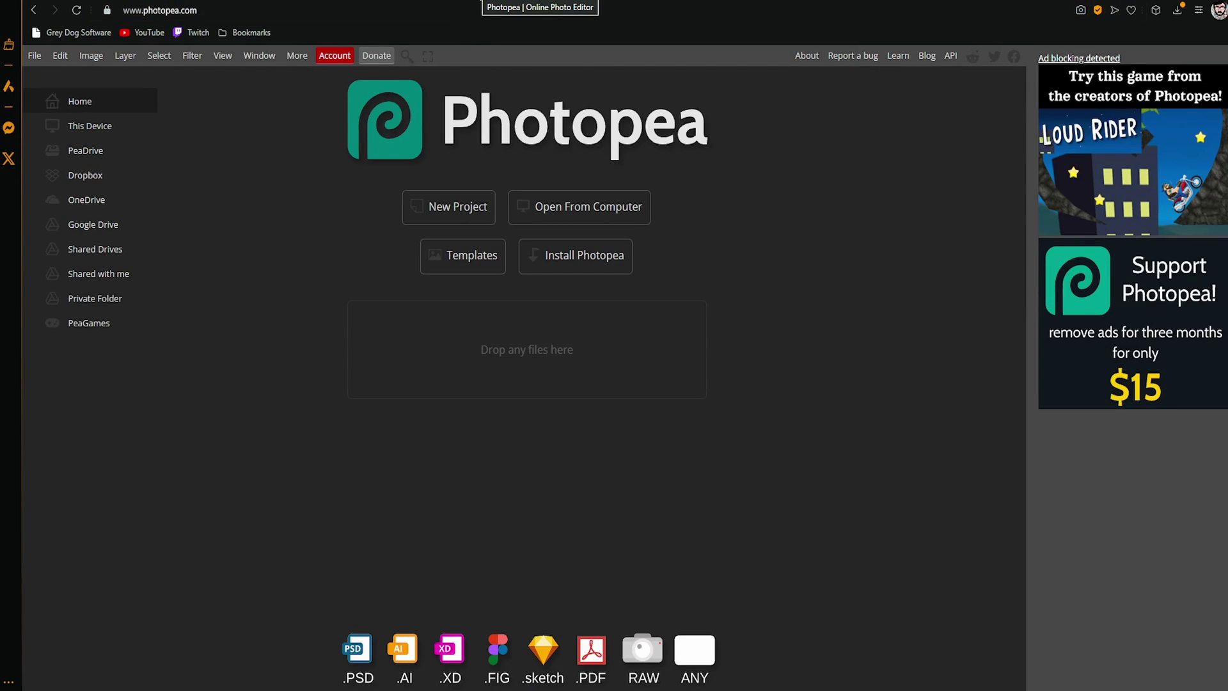
Step: Create a new Photopea project of 170 × 154 pixels at 72 DPI with a transparent background
click(474, 216)
click(129, 143)
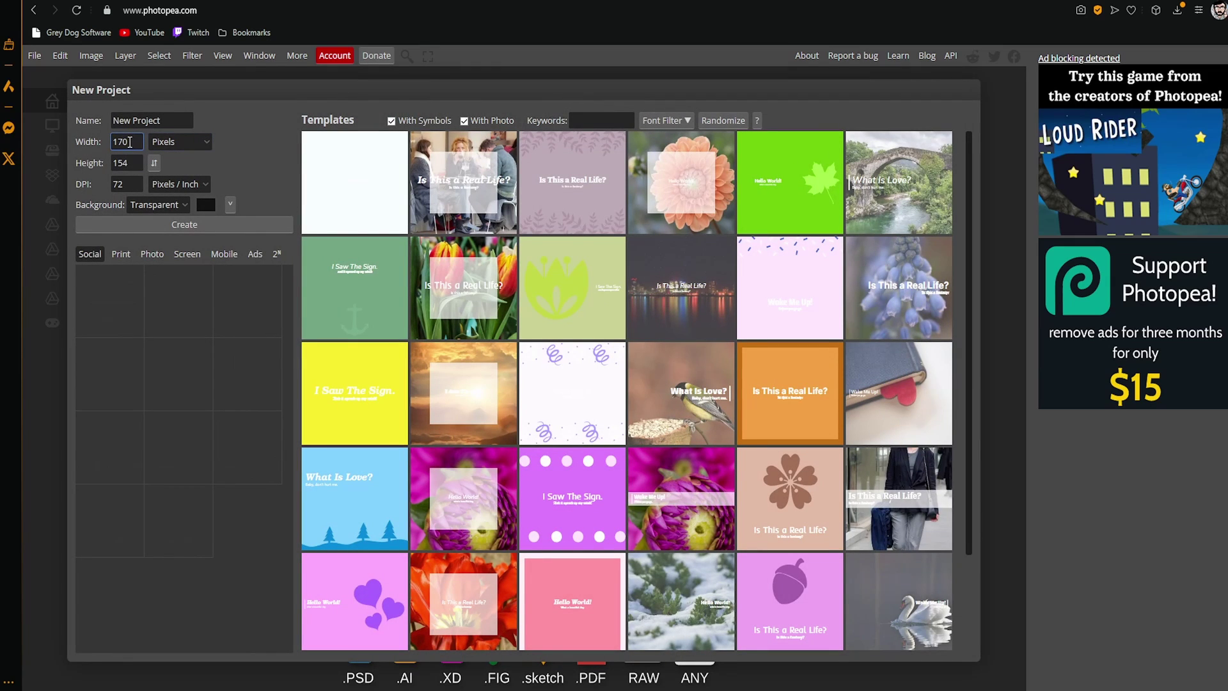
key(Tab)
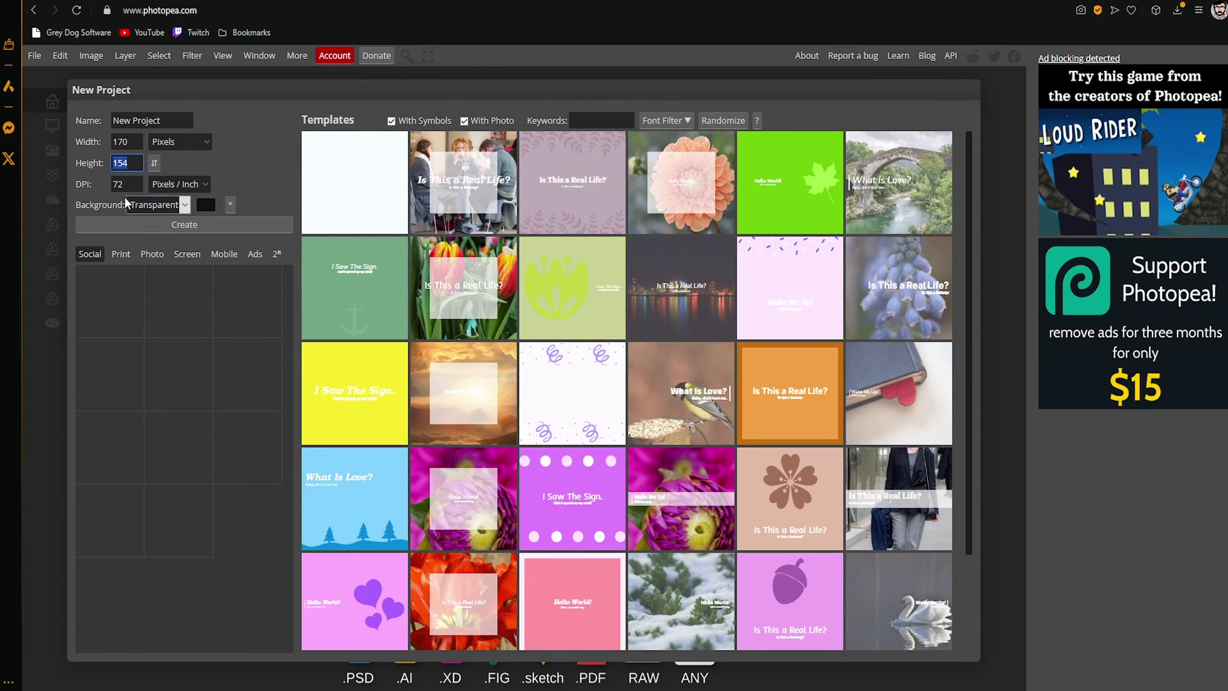
key(Tab)
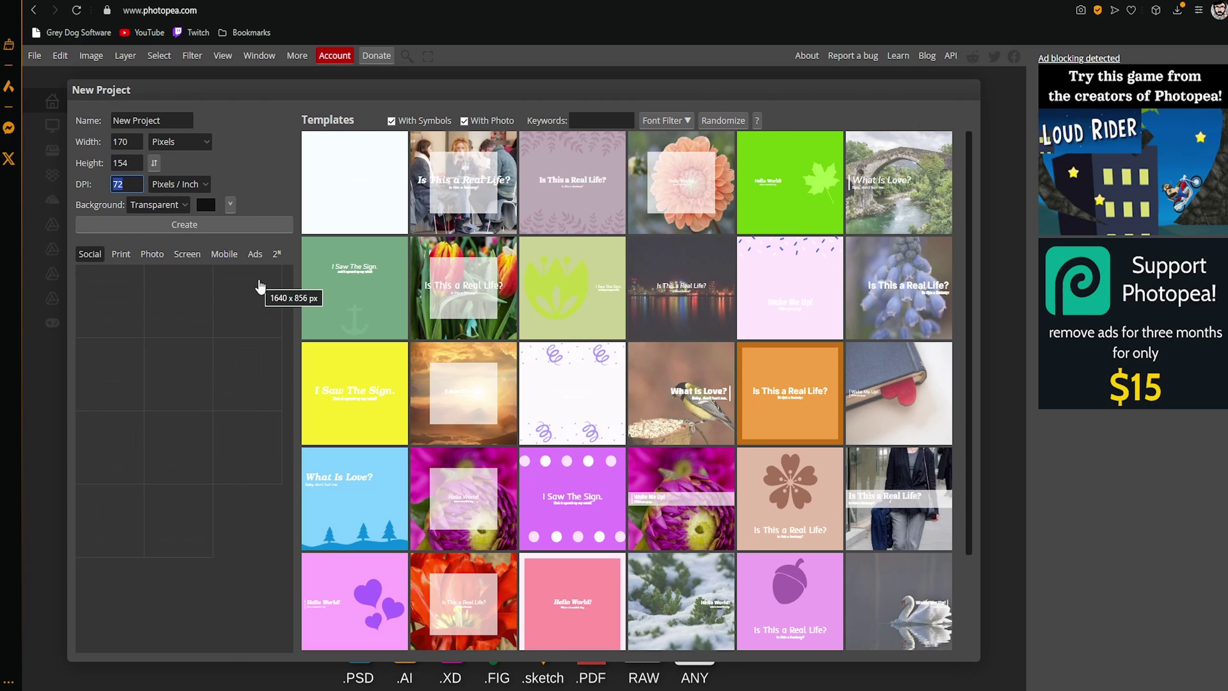
click(185, 223)
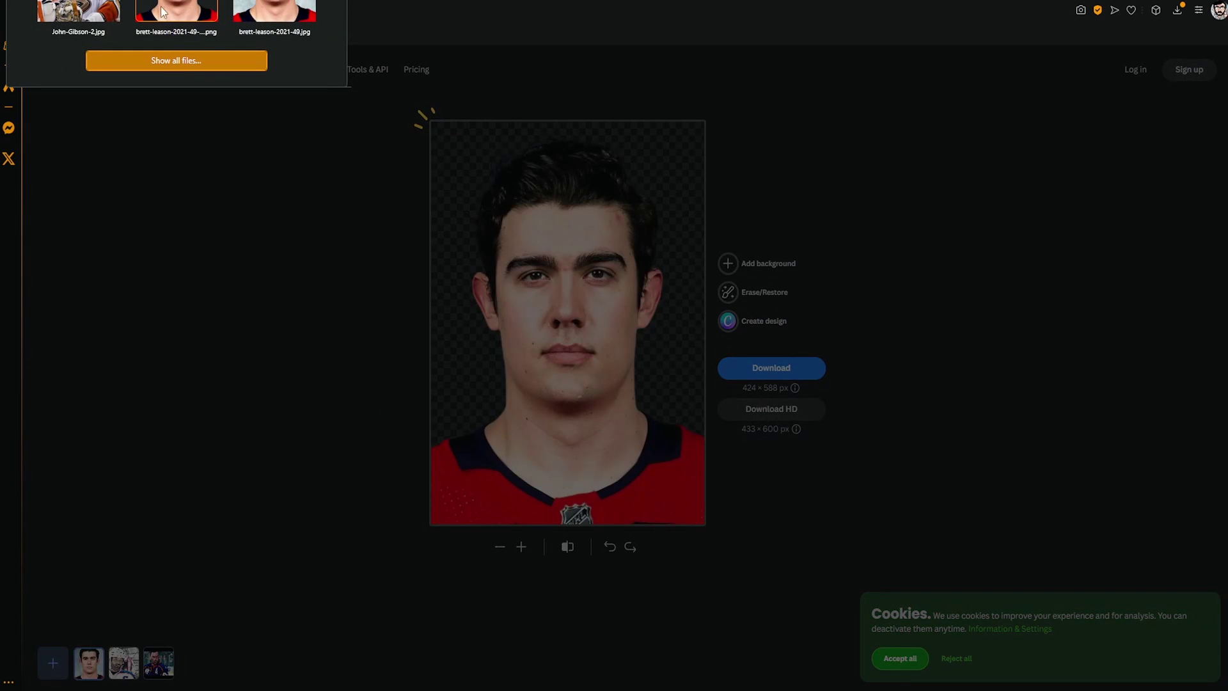
drag(87, 9, 305, 218)
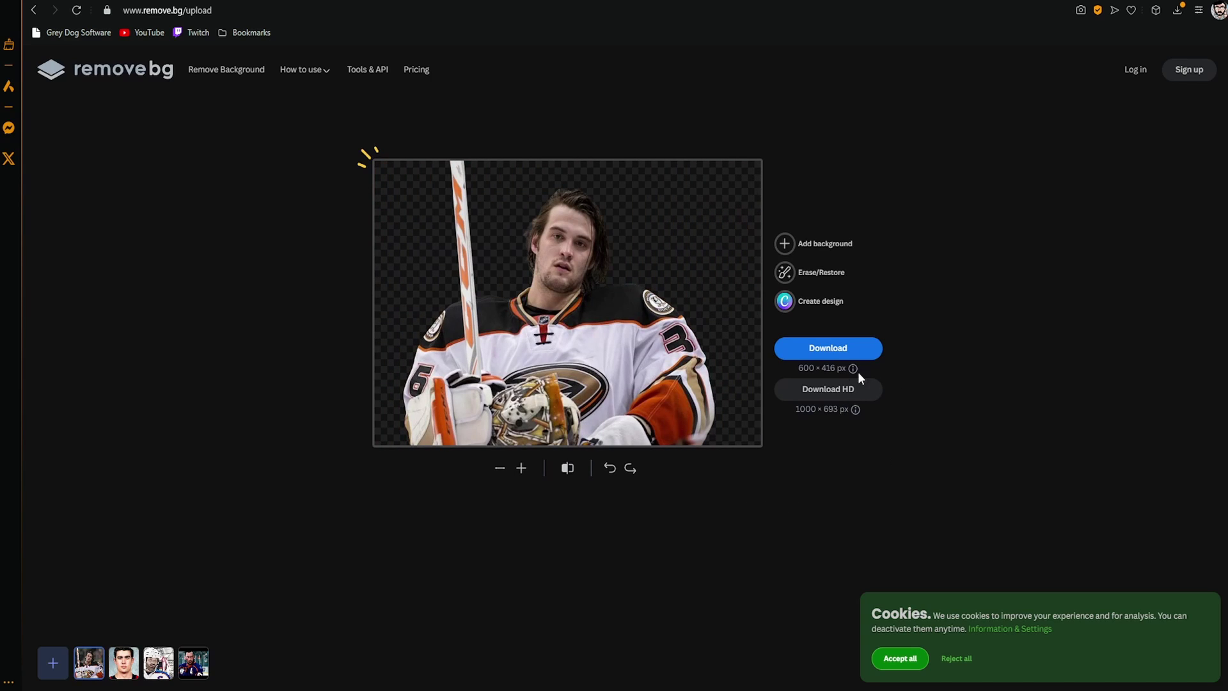
click(827, 351)
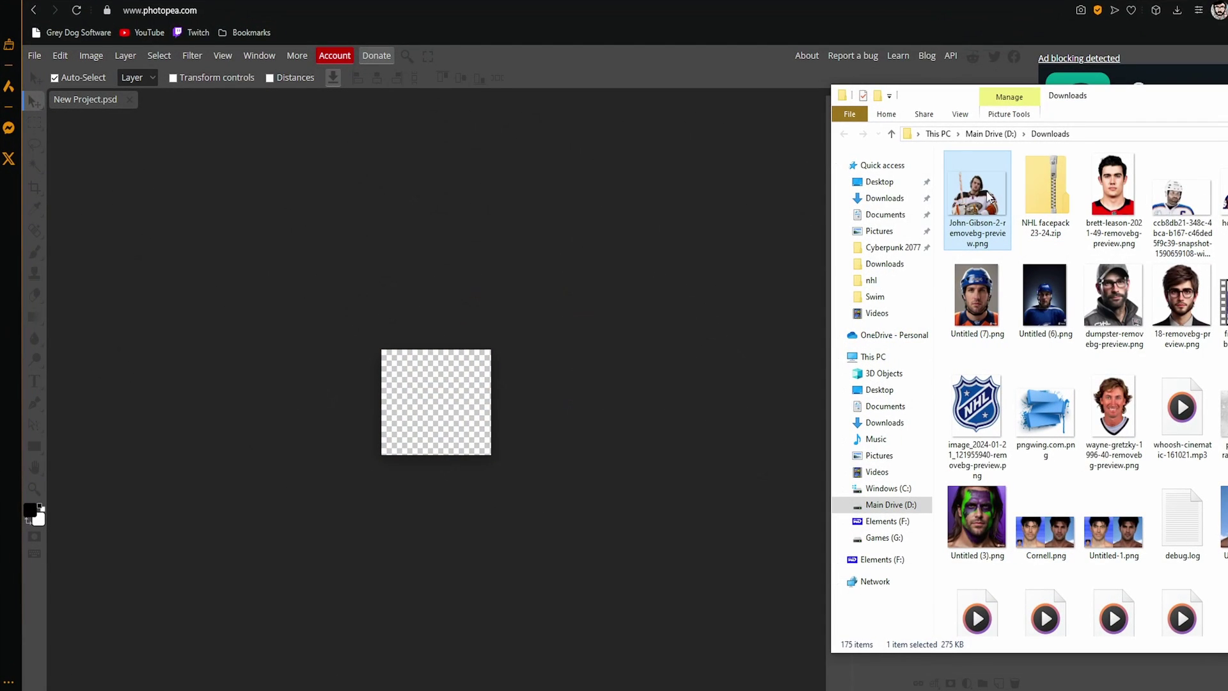
Step: Place the John Gibson cutout in the Photopea project, scale it to about 78% and move it down so the head fills the canvas
drag(990, 195, 470, 429)
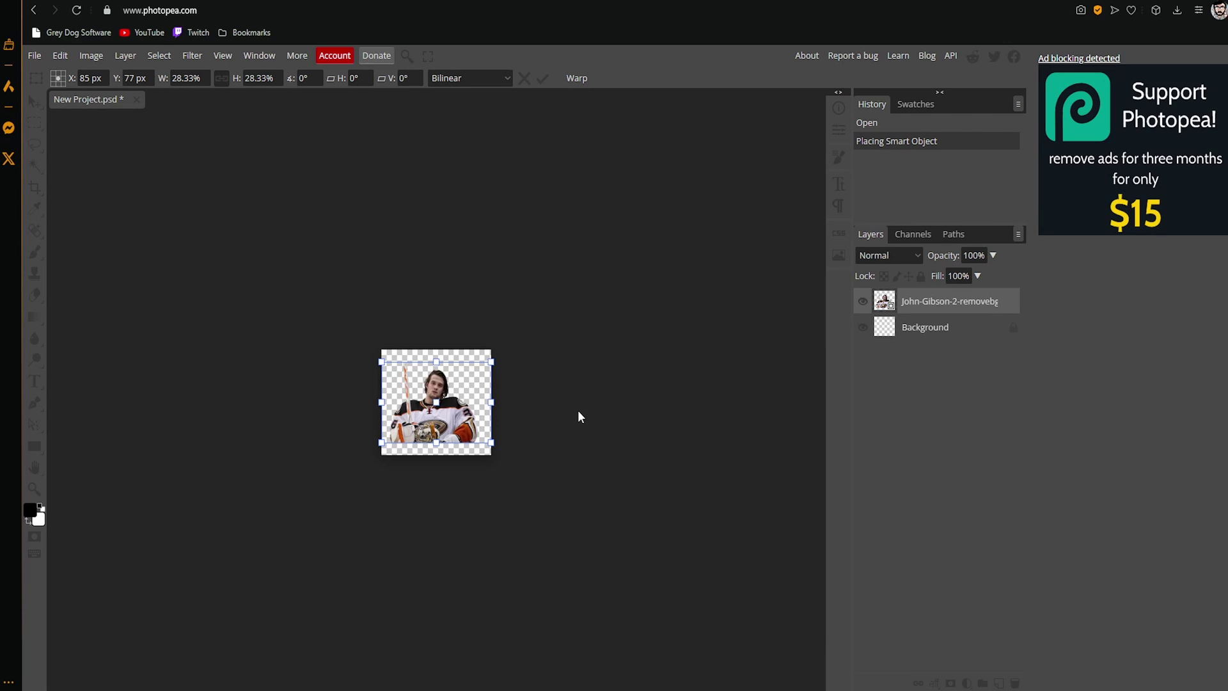
drag(491, 362, 596, 298)
drag(521, 393, 527, 436)
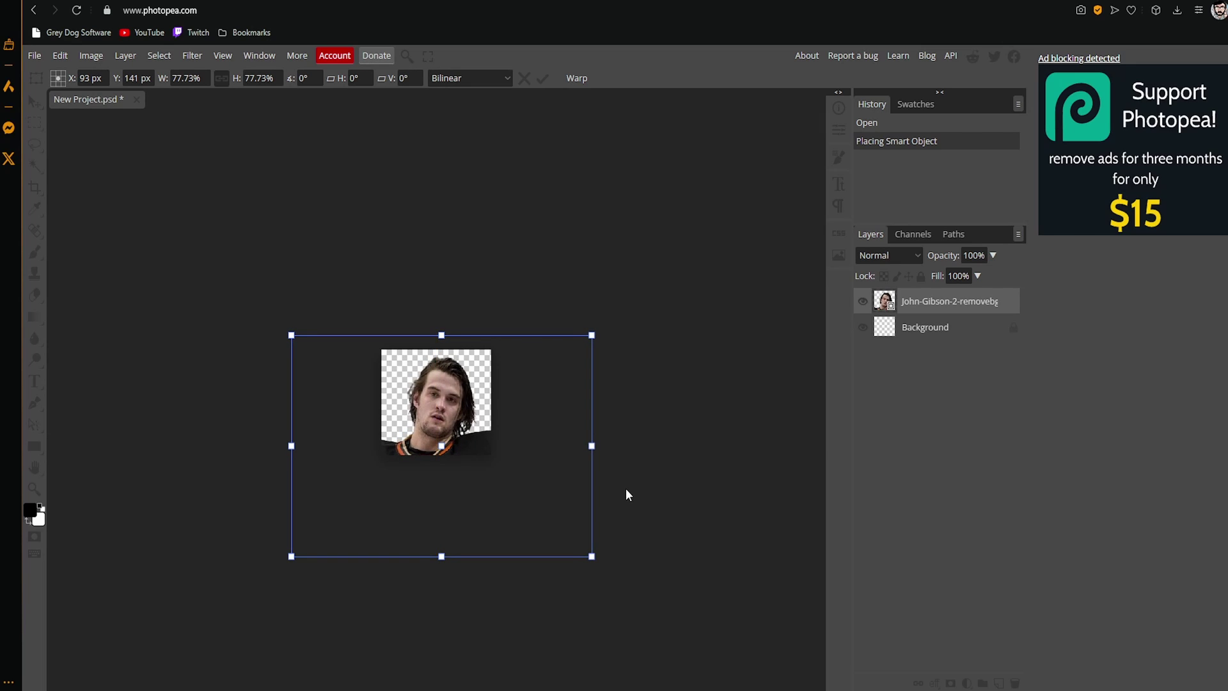
key(Return)
Step: Export the John Gibson portrait as a PNG at 170 × 154 px and save it as New Project.png in FHM10's photos folder
click(35, 56)
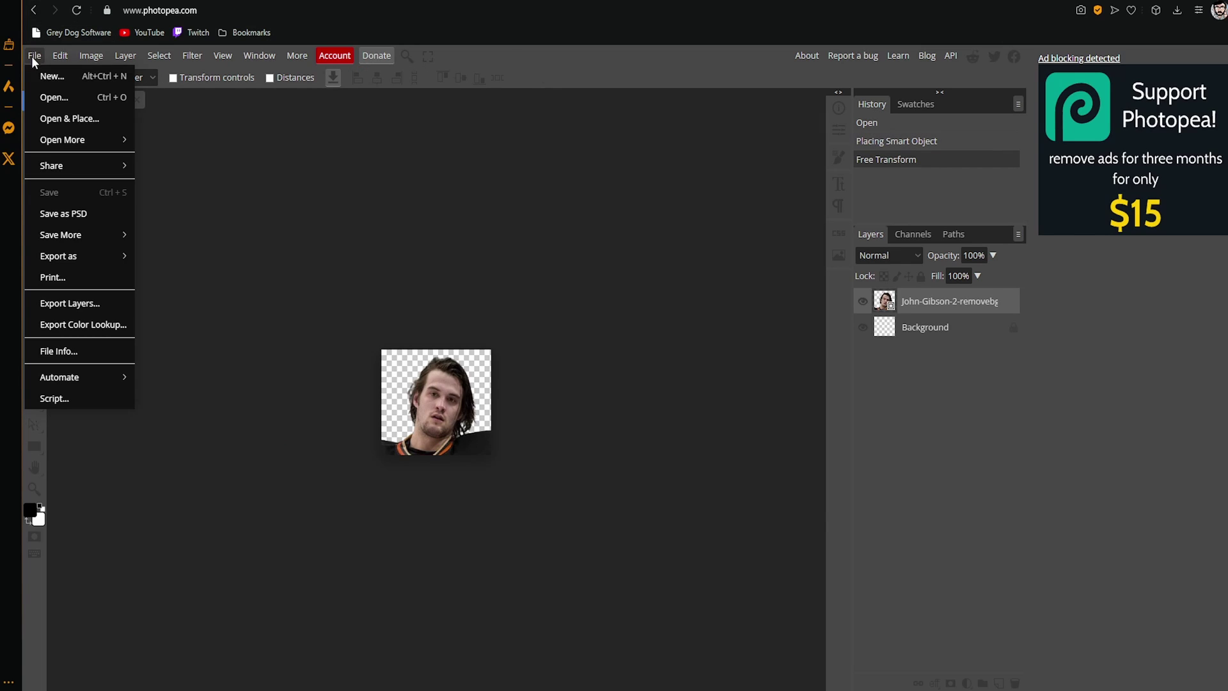
mouse_move(96, 255)
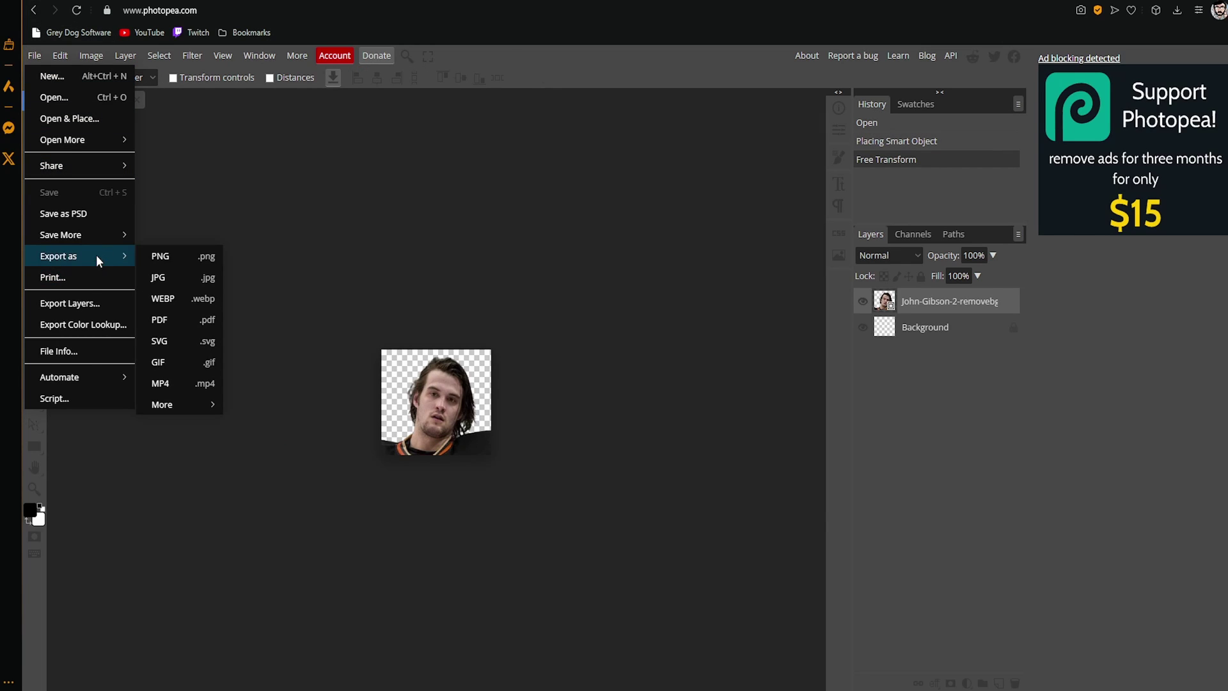
click(169, 251)
click(506, 201)
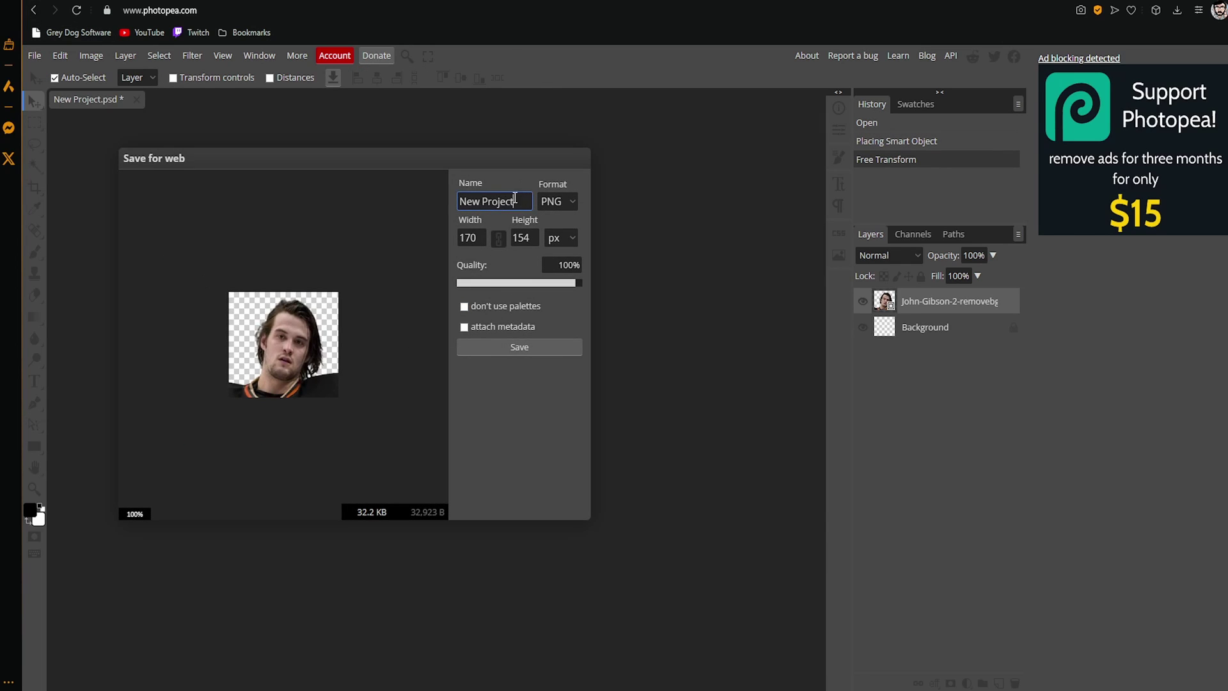
key(ctrl+a)
key(Return)
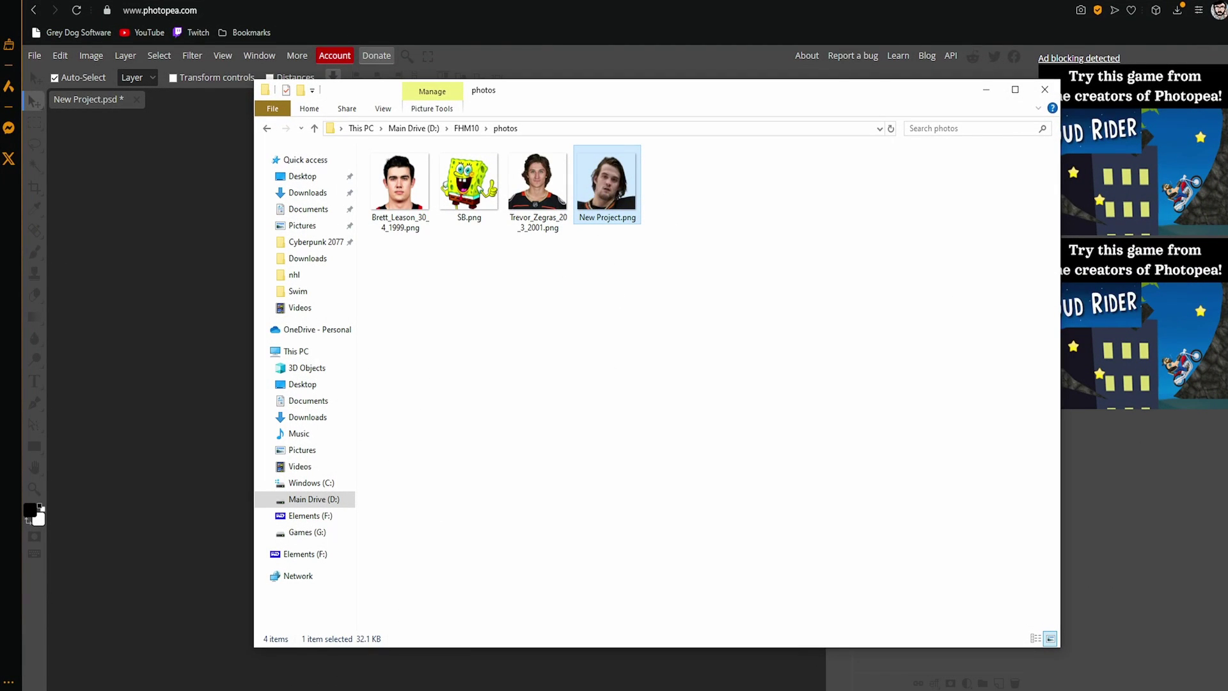
Step: Switch to Franchise Hockey Manager 10 and open John Gibson's biography to look up his date of birth
mouse_move(199, 689)
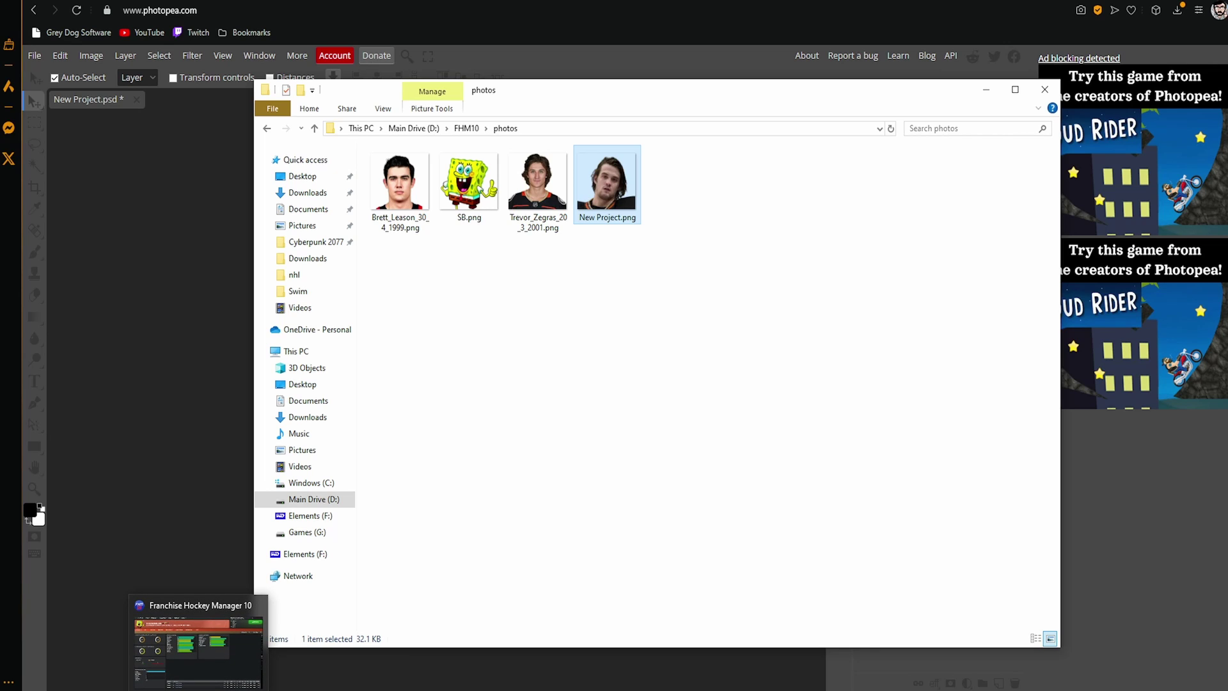
click(198, 649)
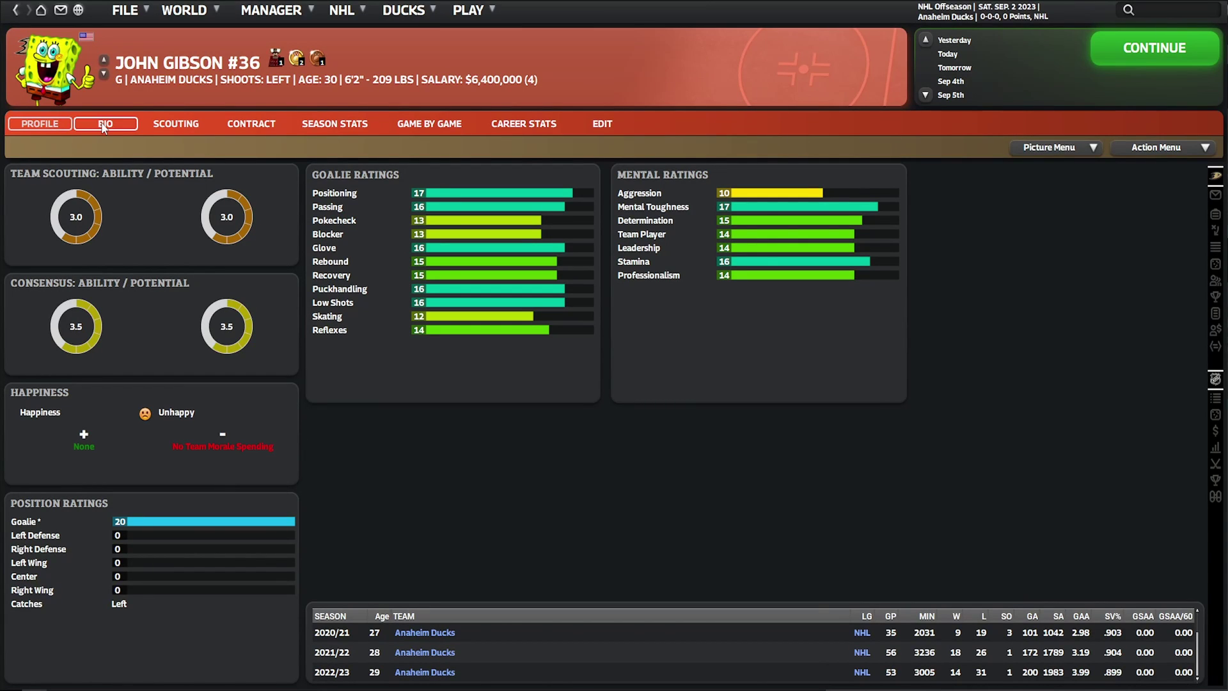
click(106, 126)
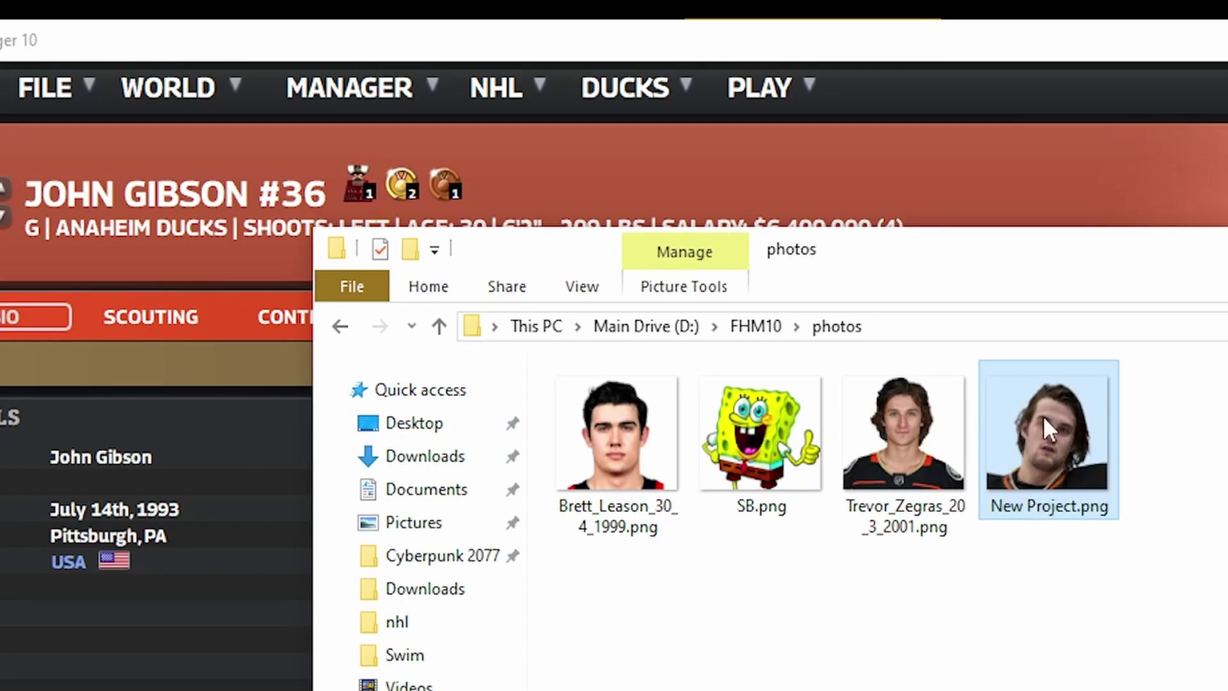
click(1041, 507)
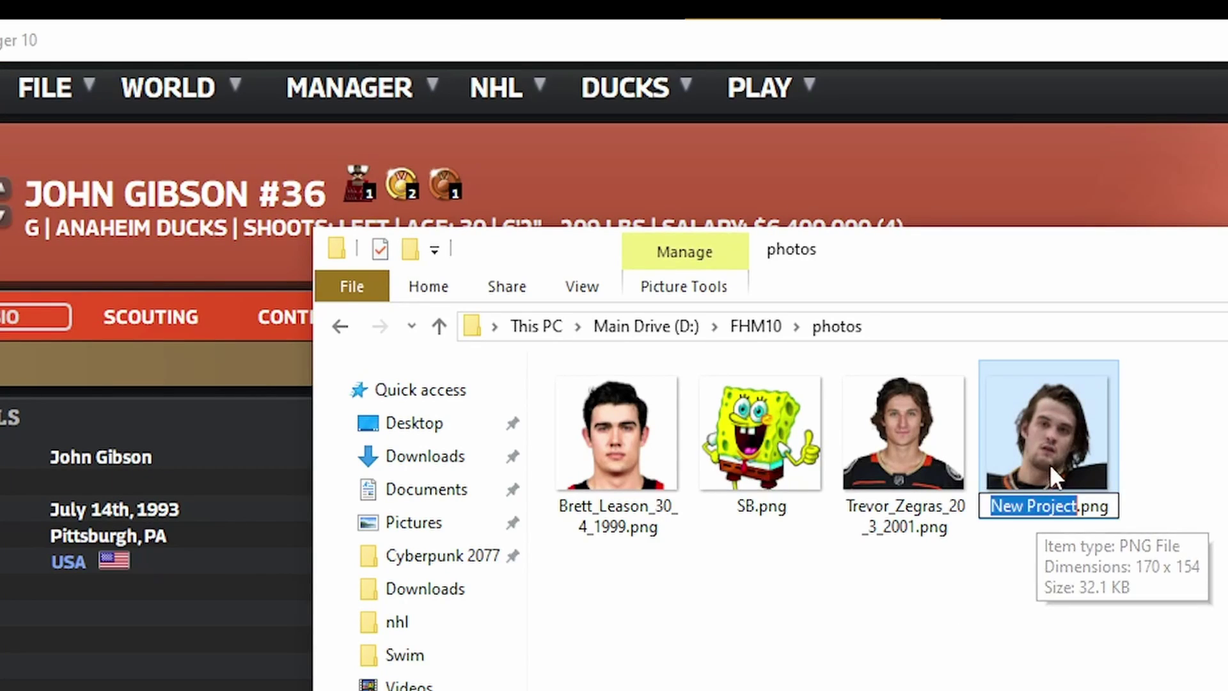
text(Joh)
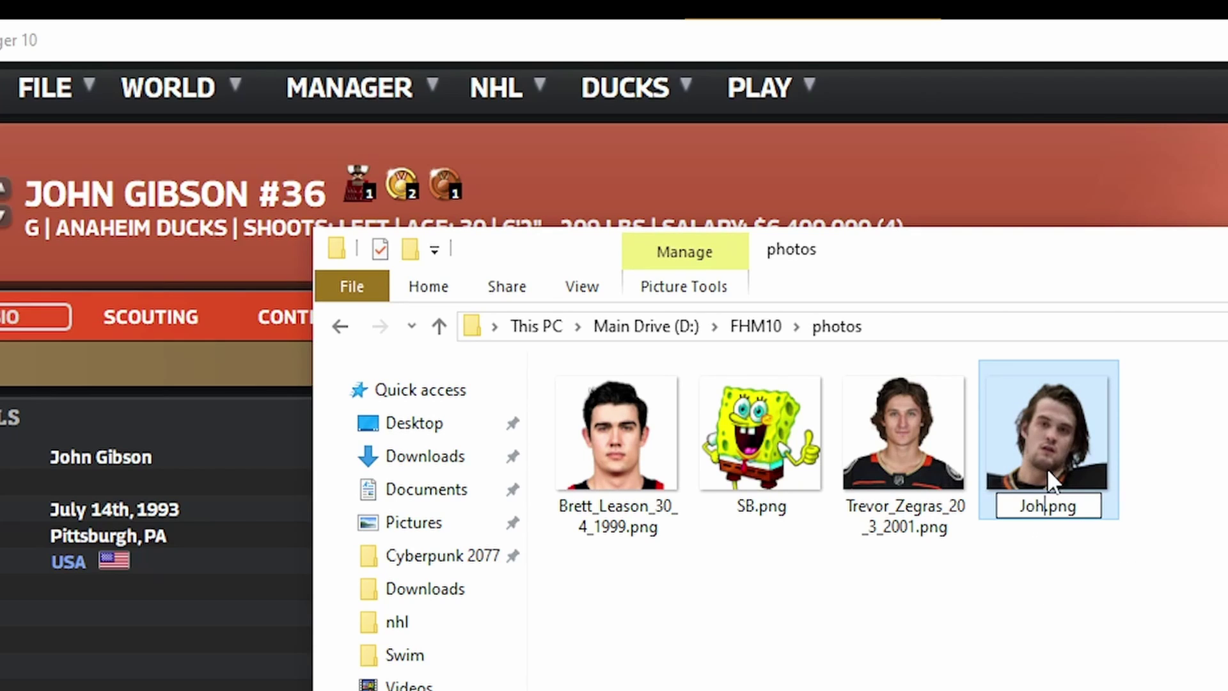
text(n_)
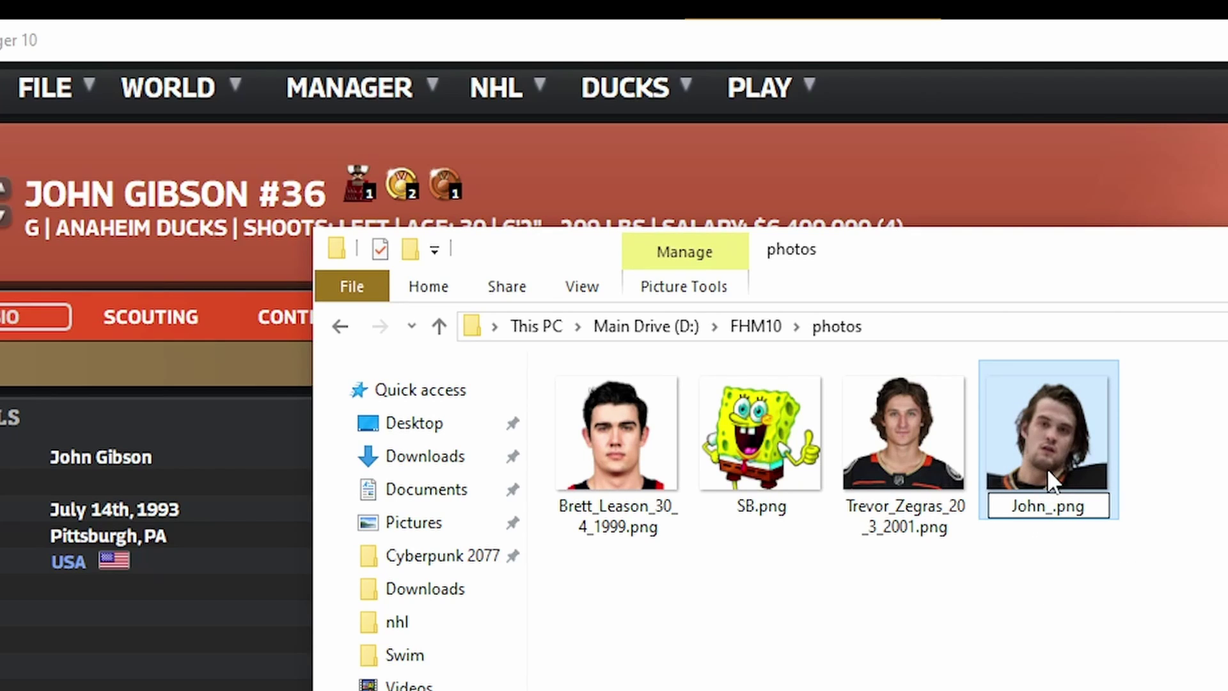
text(Gibson)
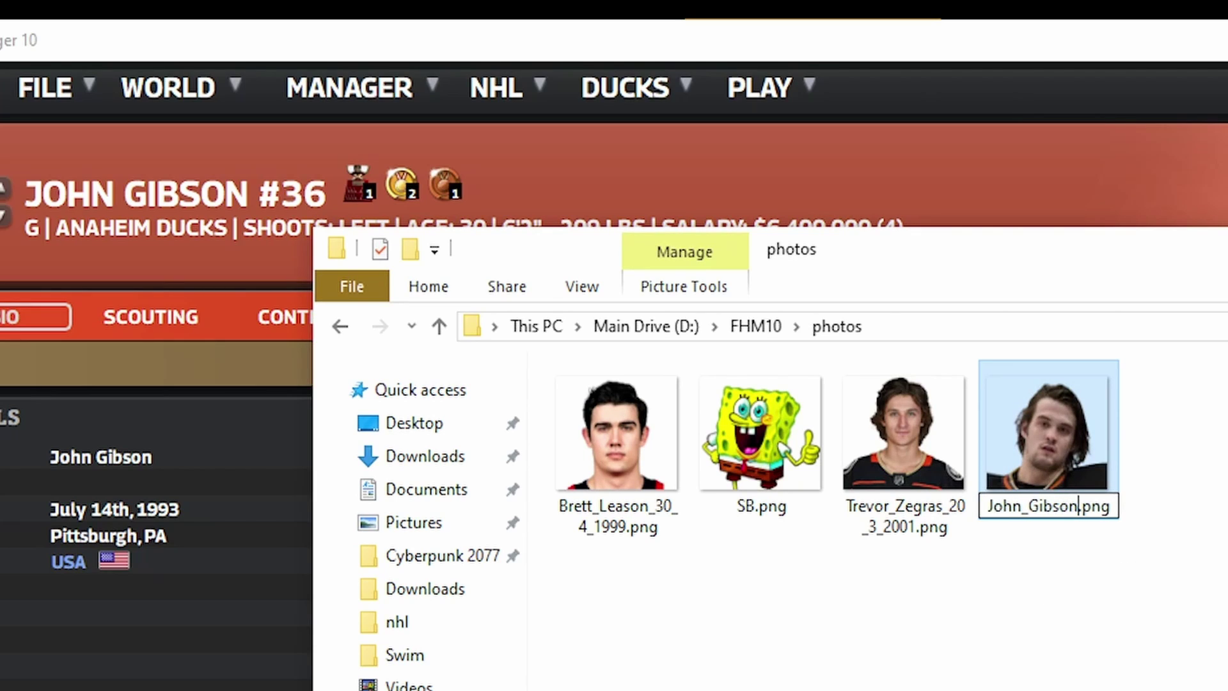
key(Return)
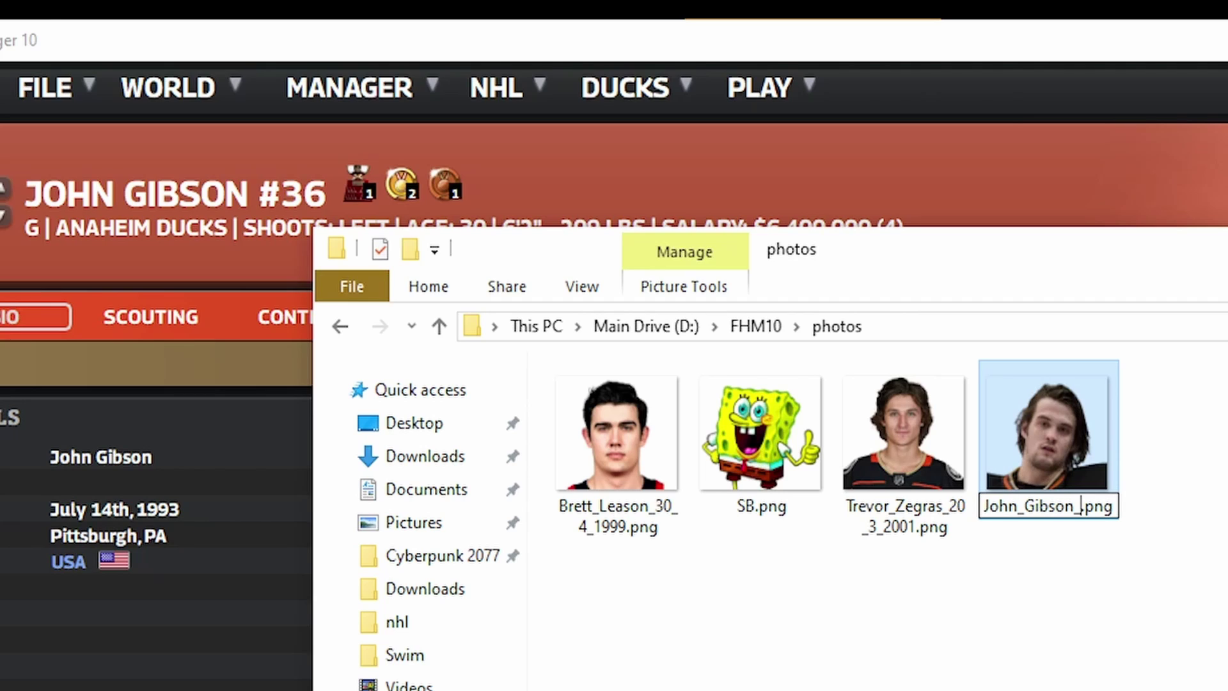
text(_14)
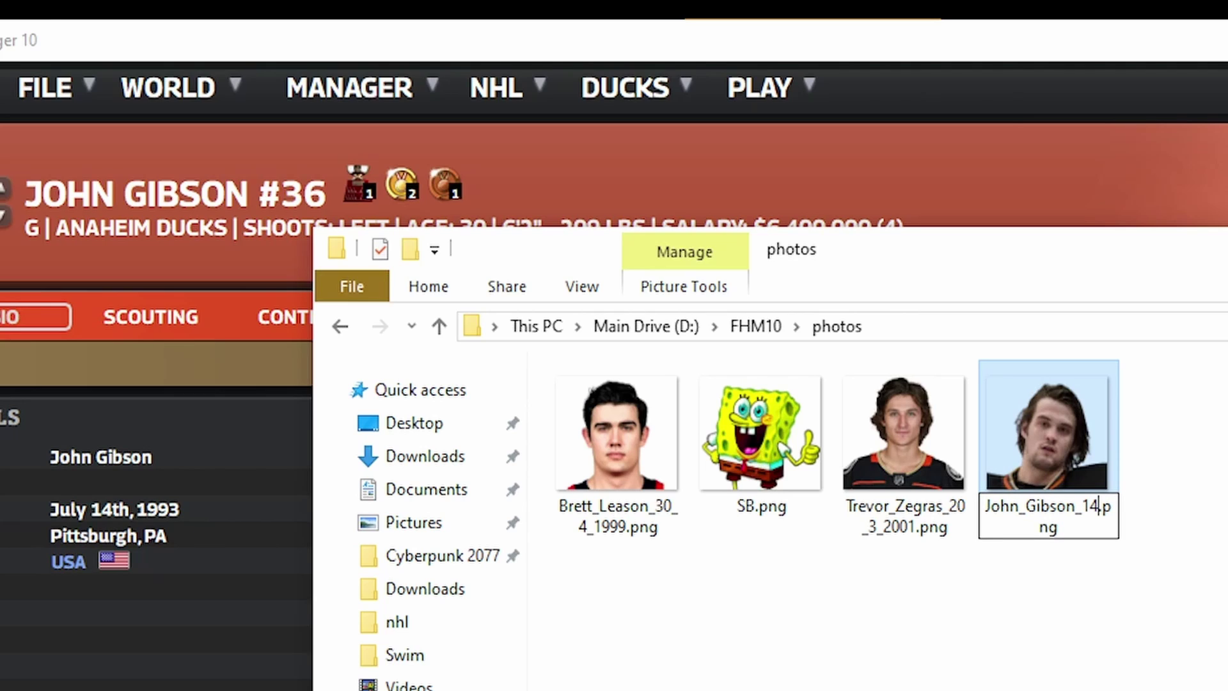
text(_7)
text(_)
text(1993)
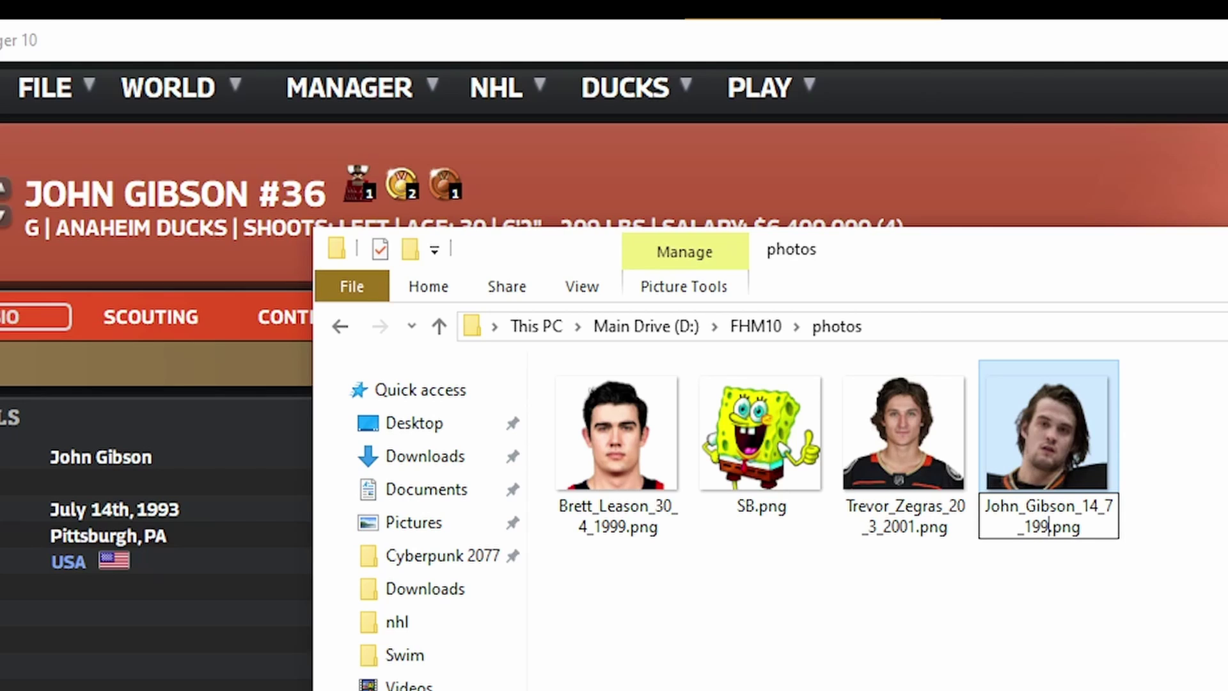
key(Return)
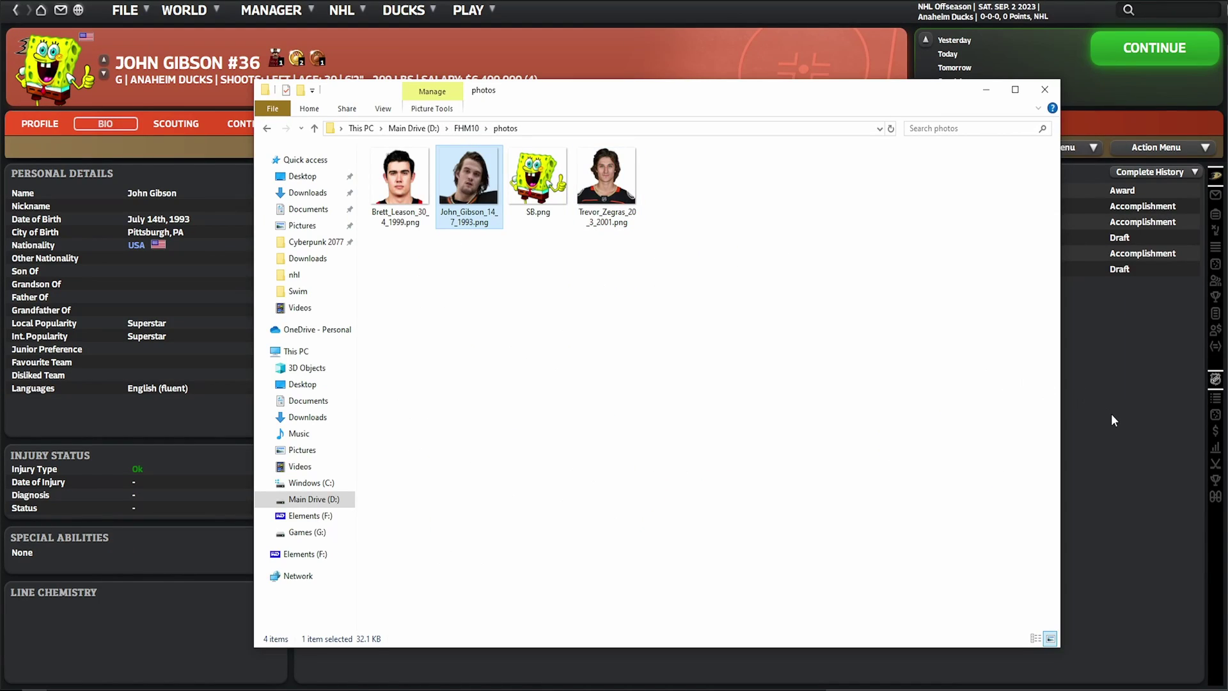
Step: Auto-reload John Gibson's picture in Franchise Hockey Manager 10 from the matching file in the photos folder
click(1111, 413)
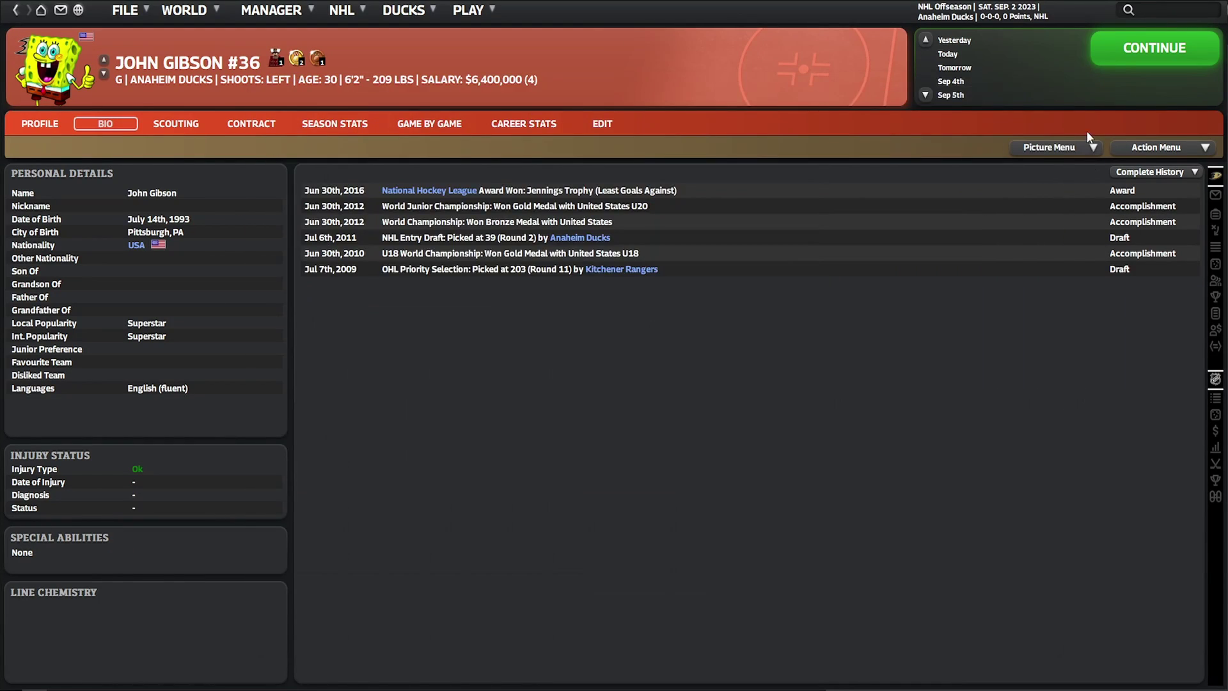
click(1062, 148)
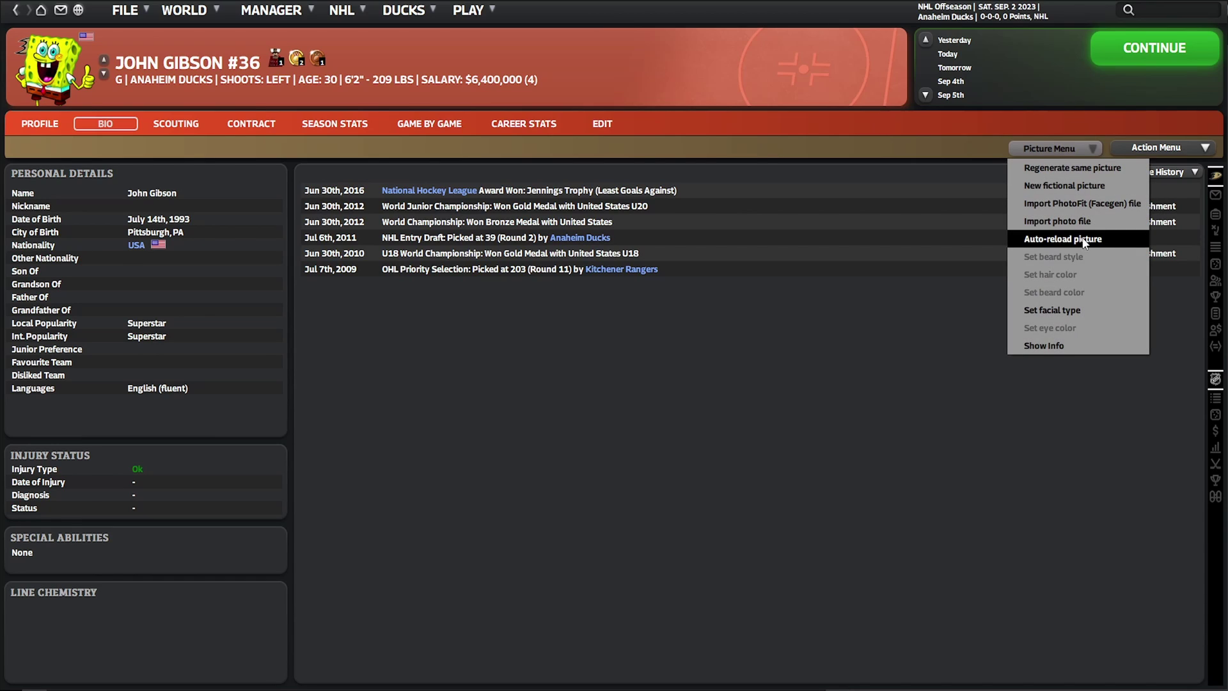
click(1085, 241)
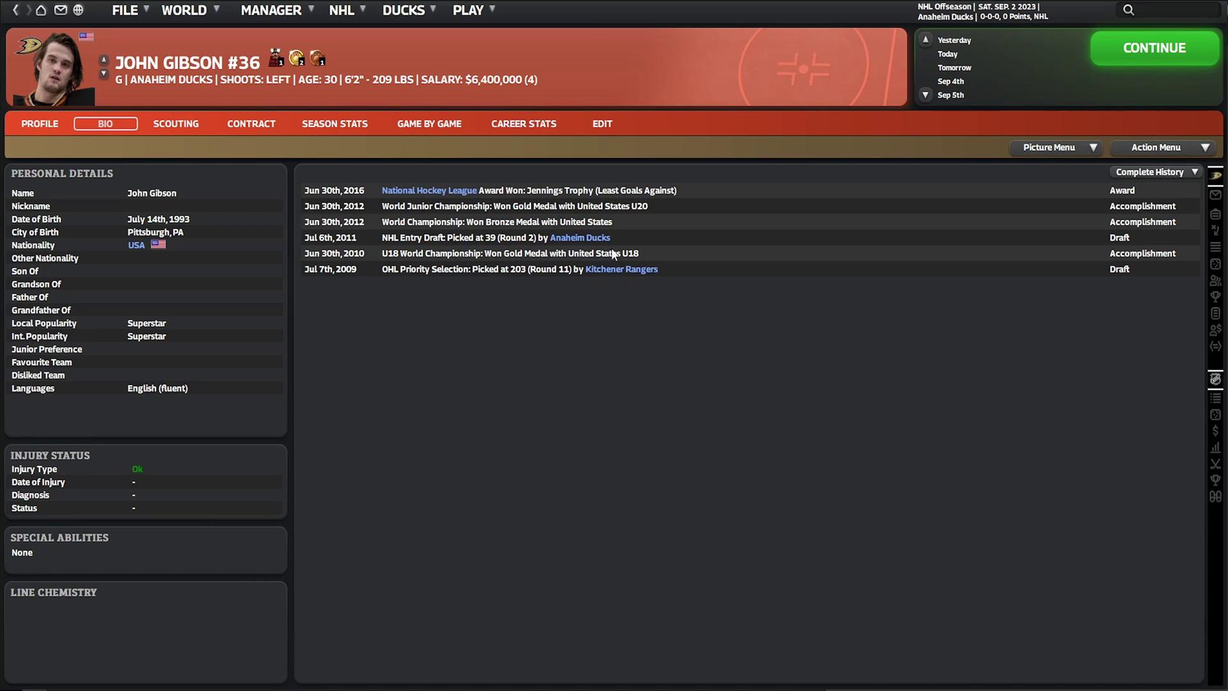
click(1066, 148)
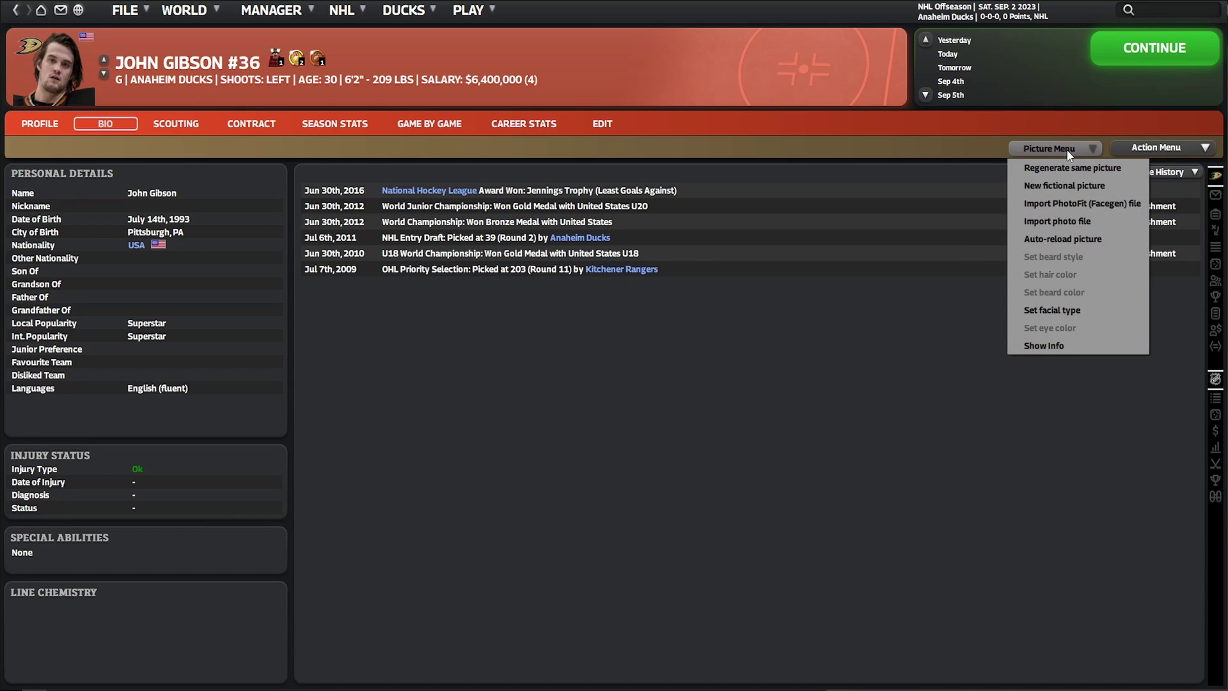
click(1067, 224)
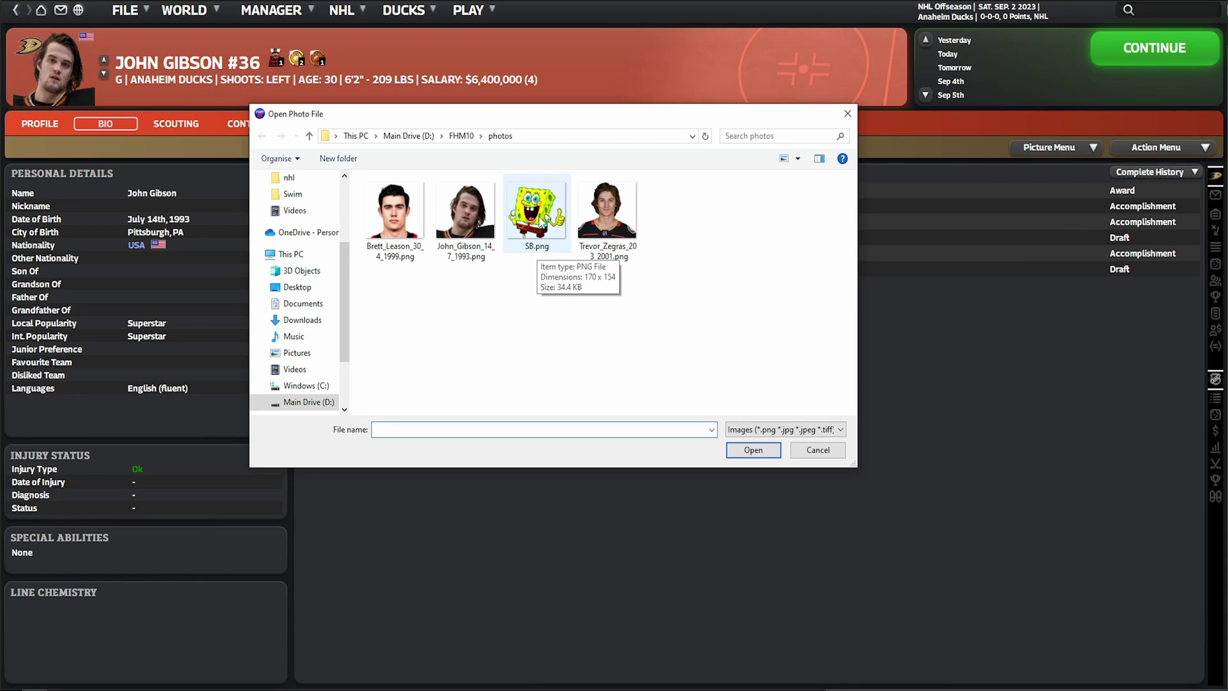
click(545, 254)
click(754, 450)
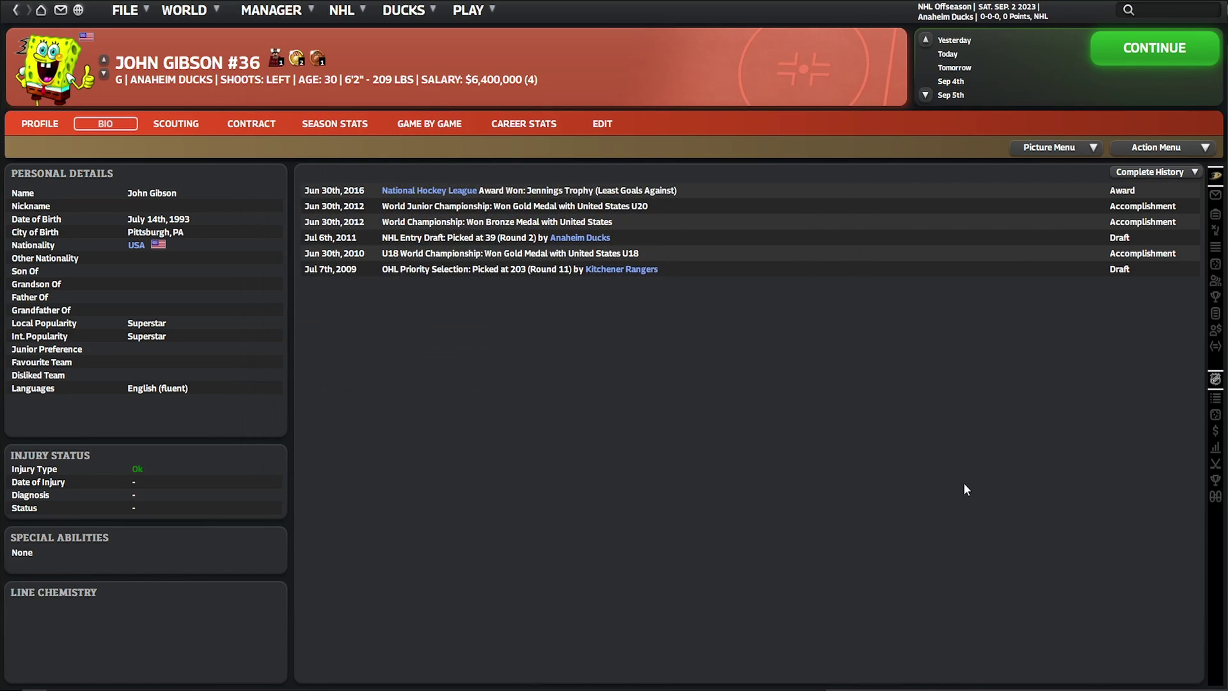